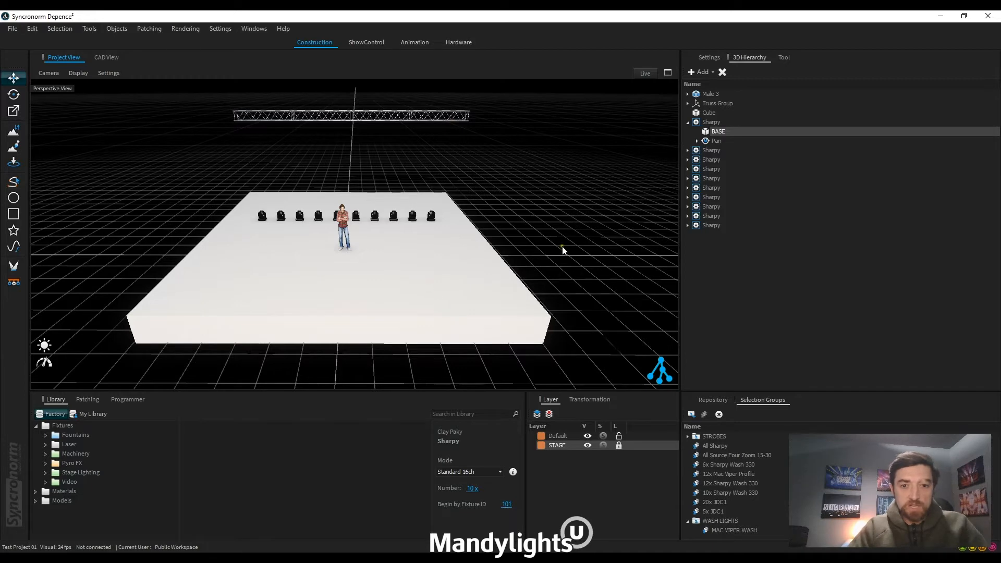
left_click_drag(577, 237, 227, 188)
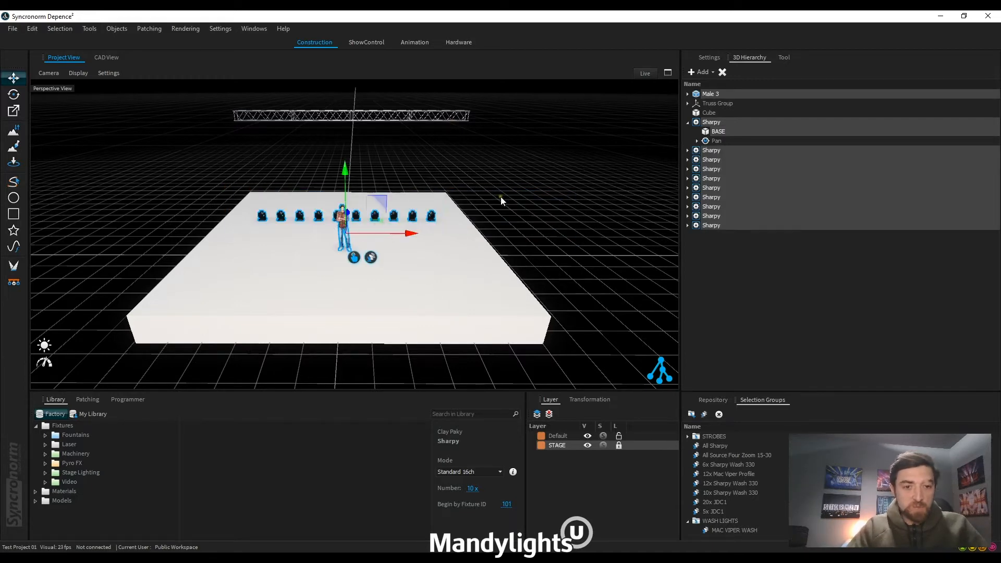
left_click(554, 190)
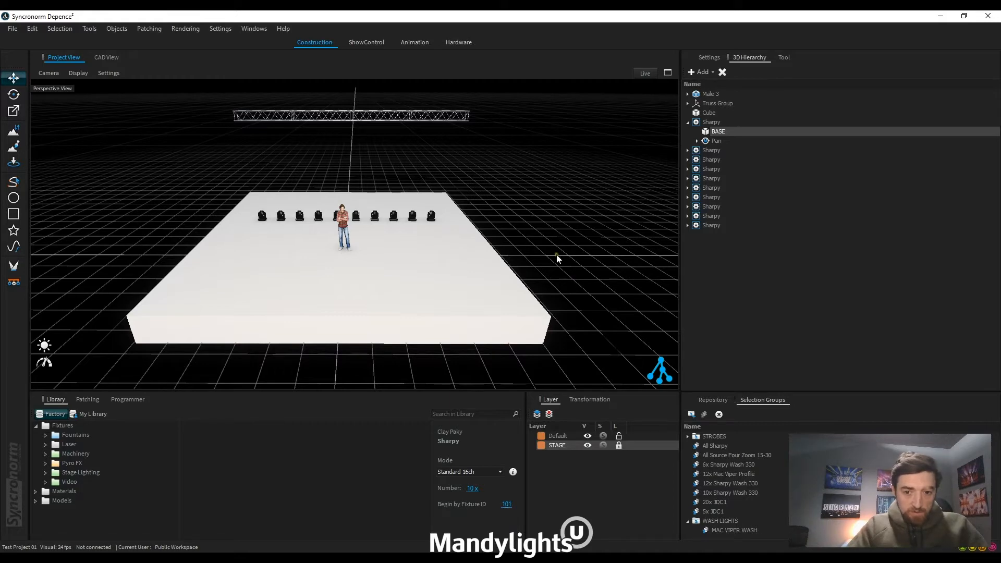
Step: Select the male figure on the stage and create a new layer named PEOPLE with a red colour
left_click(349, 228)
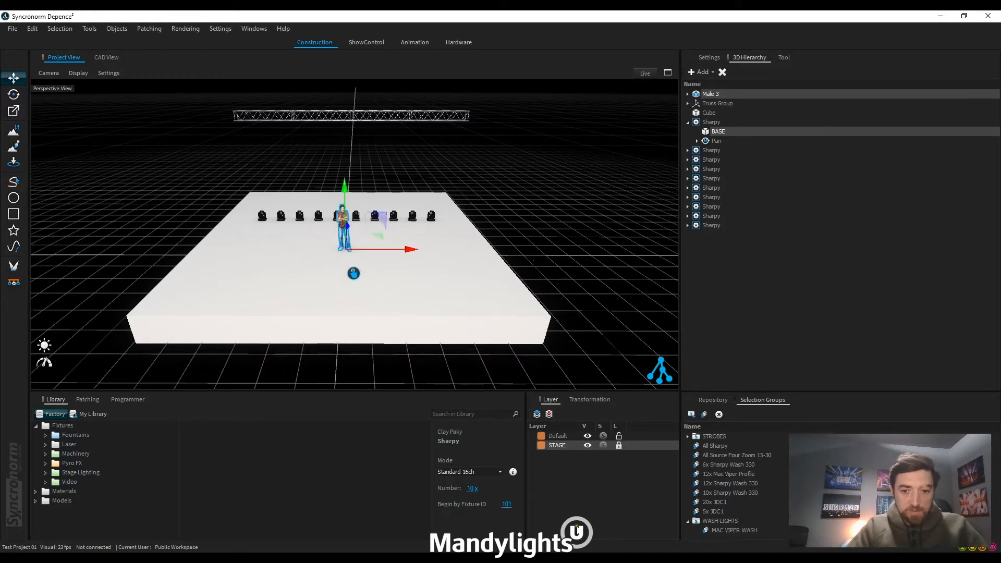
left_click(537, 415)
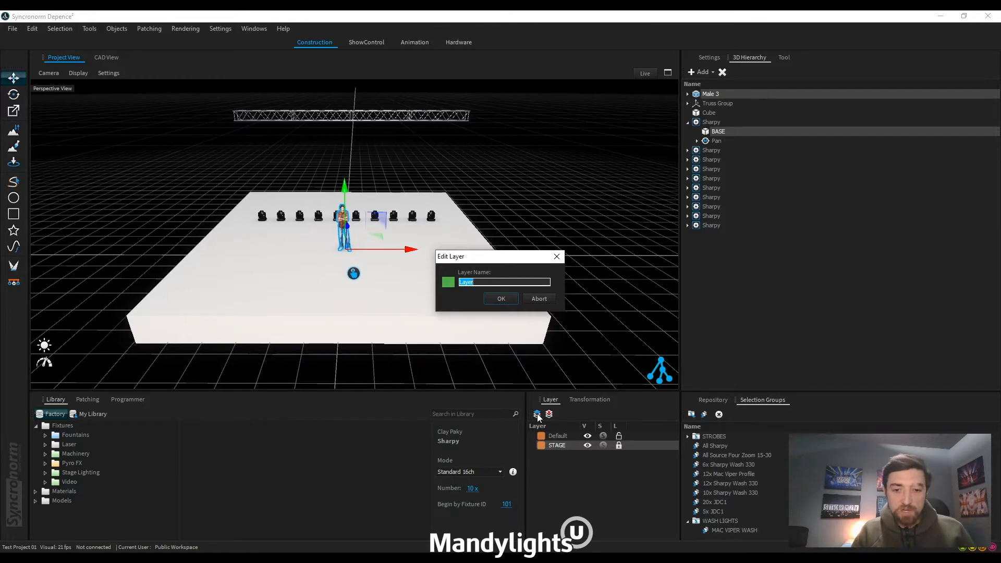
type("PEOPLE")
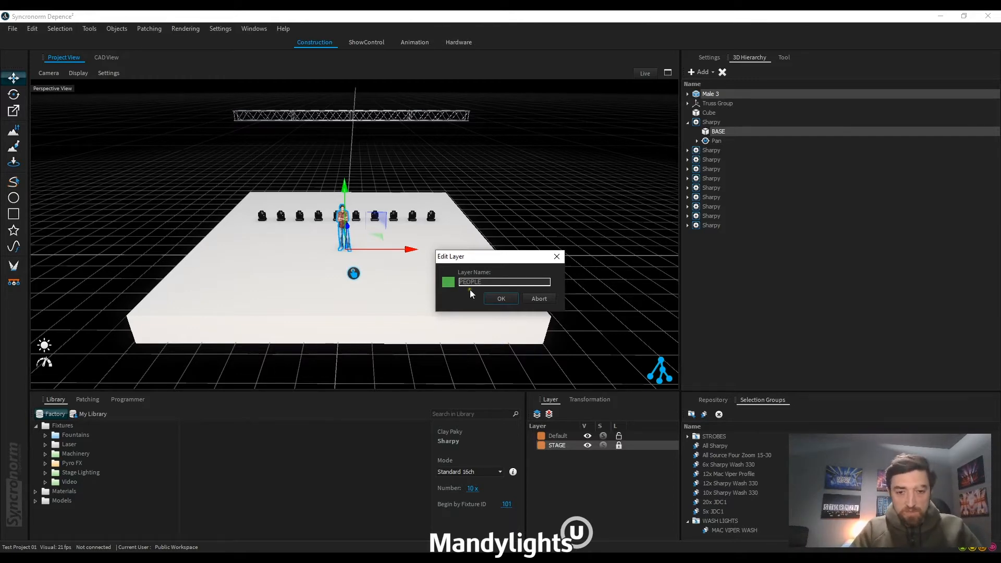
left_click(448, 282)
left_click(499, 340)
left_click(448, 282)
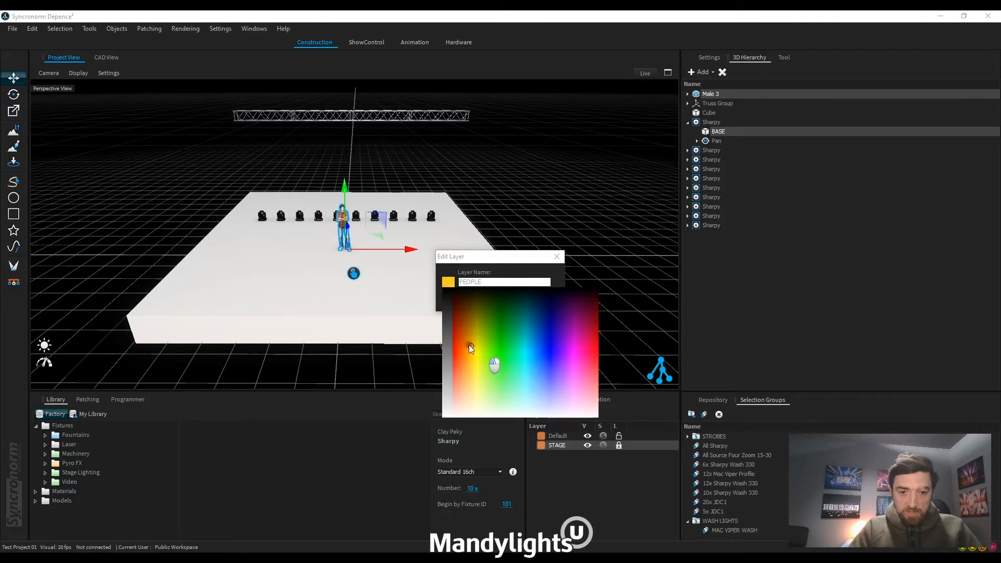
left_click(454, 338)
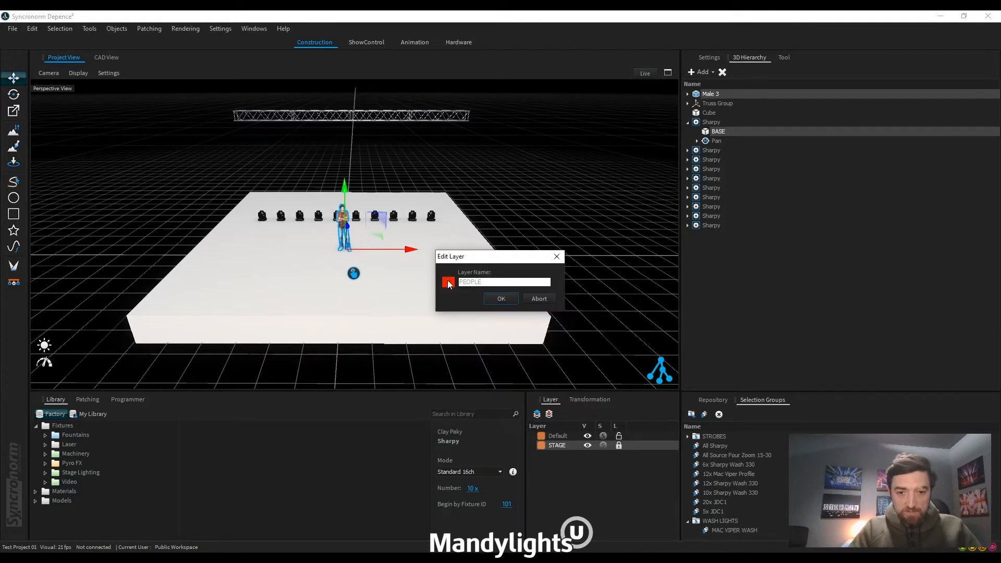
left_click(501, 299)
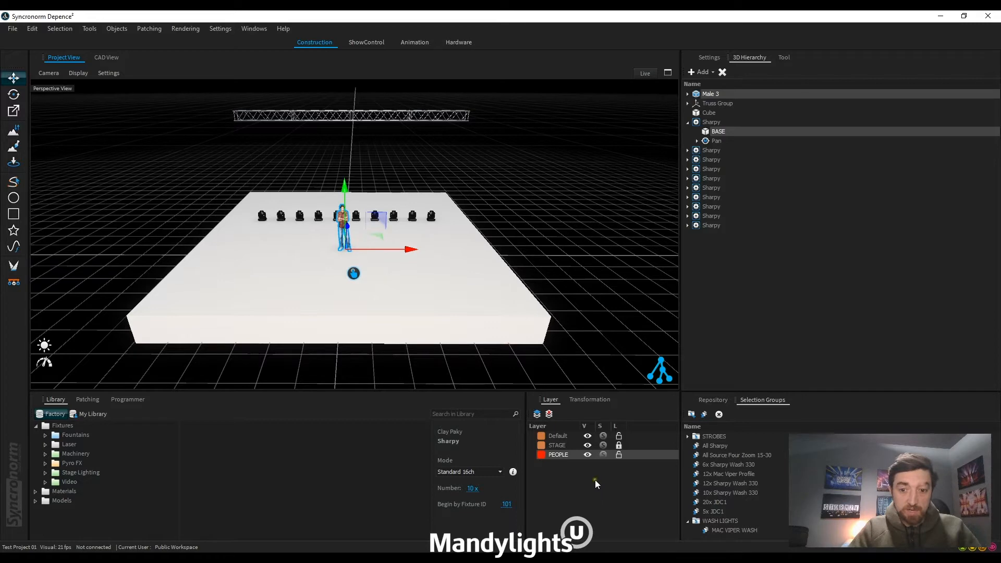
left_click(587, 455)
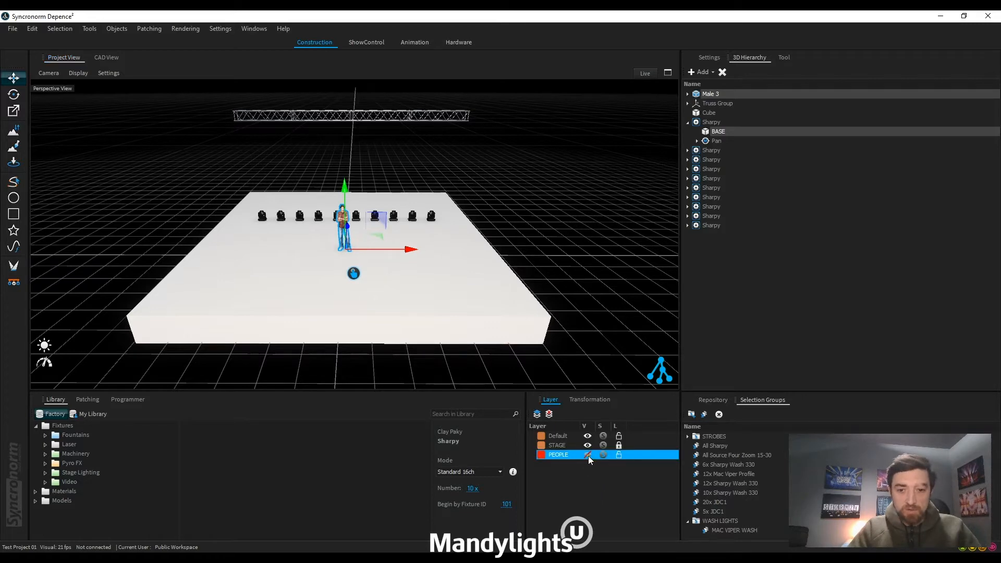
right_click(381, 262)
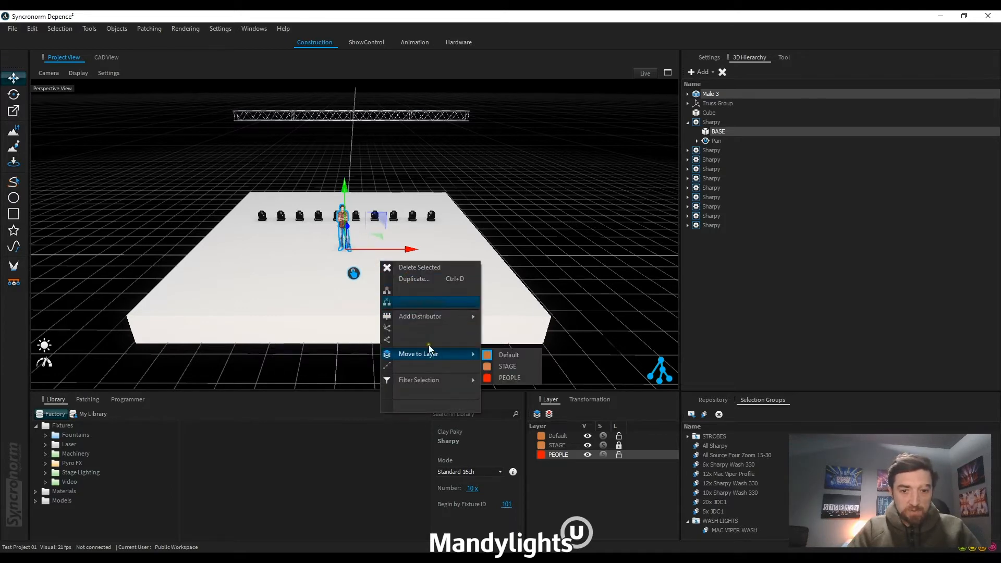
left_click(311, 288)
left_click(311, 288)
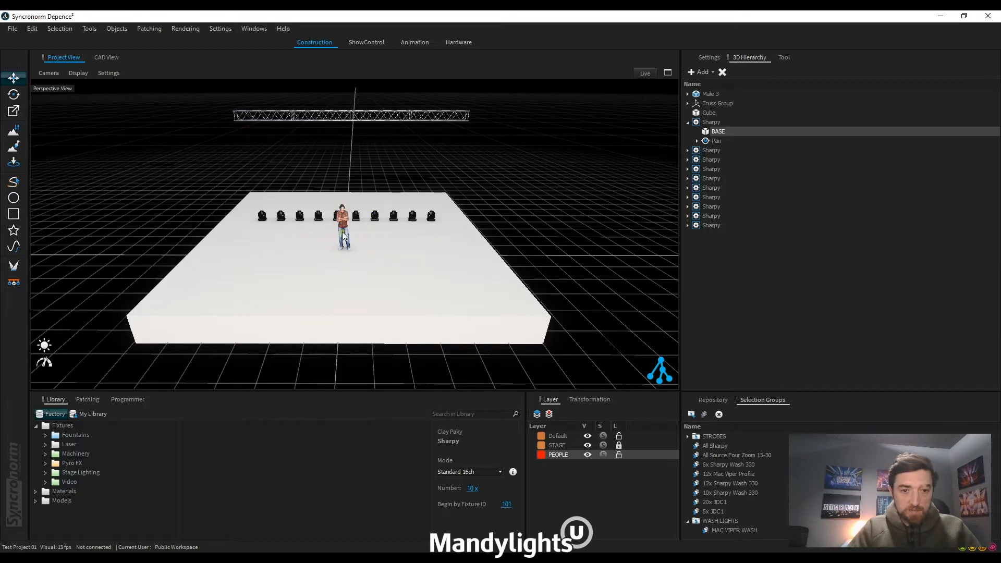
Step: Move the male figure standing on the stage to the PEOPLE layer
left_click(342, 234)
right_click(367, 261)
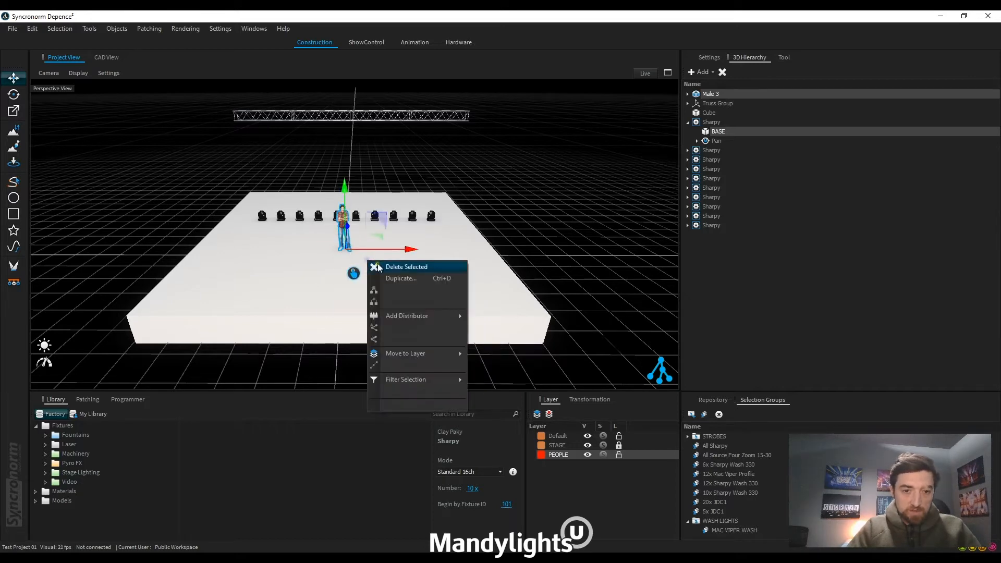
mouse_move(436, 353)
left_click(498, 366)
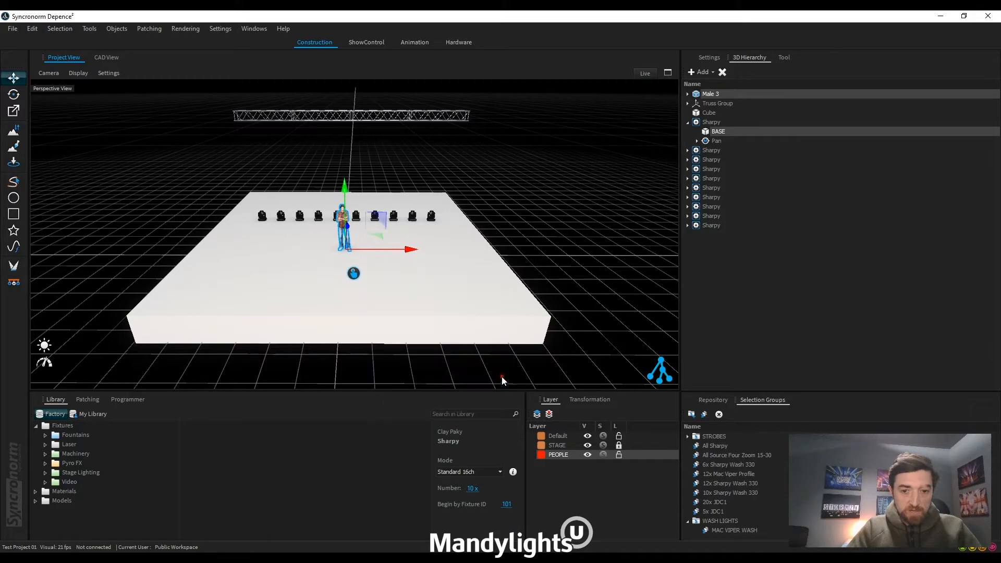
left_click(582, 487)
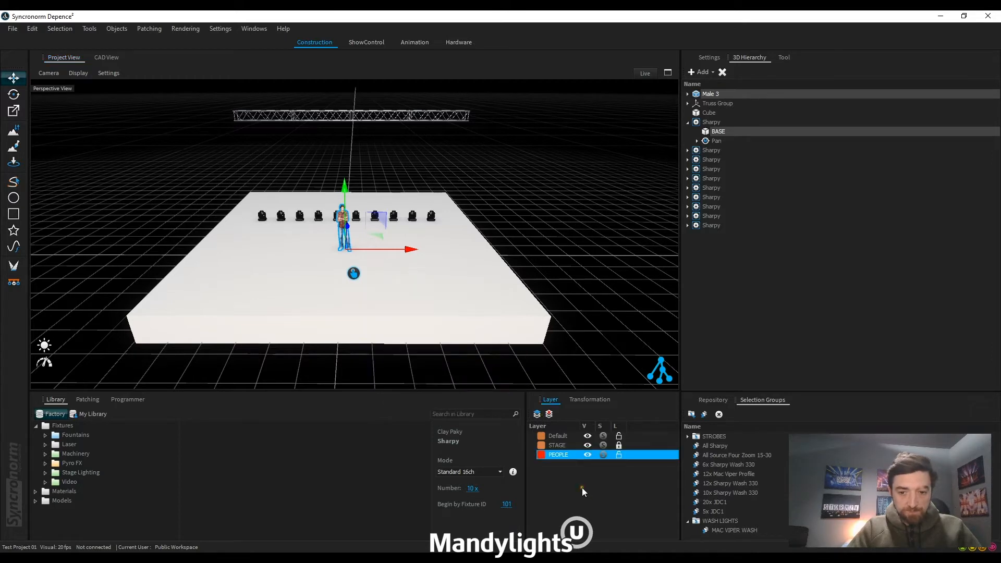
Step: Create another new layer named SHARPY, keeping its default colour
left_click(537, 414)
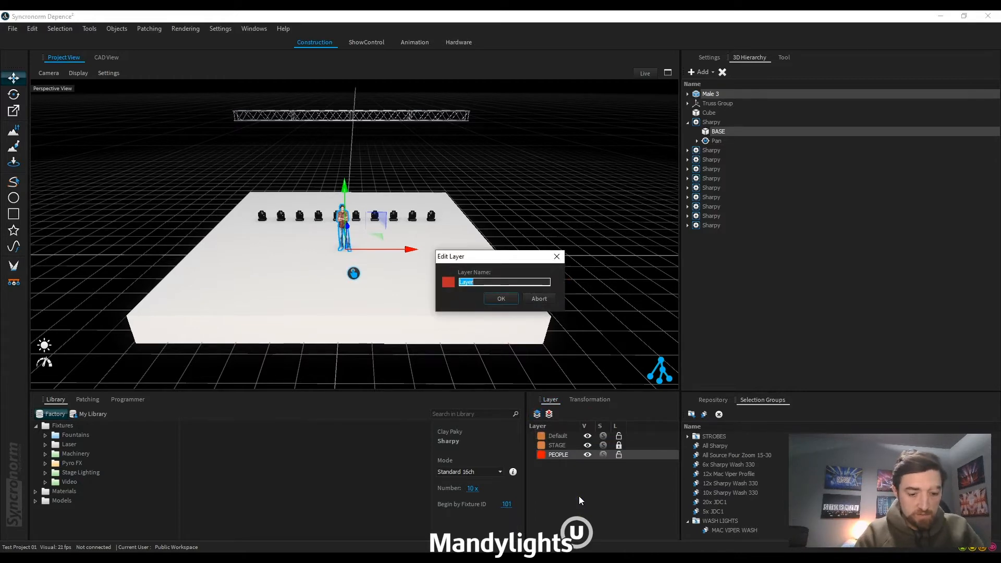
type("S")
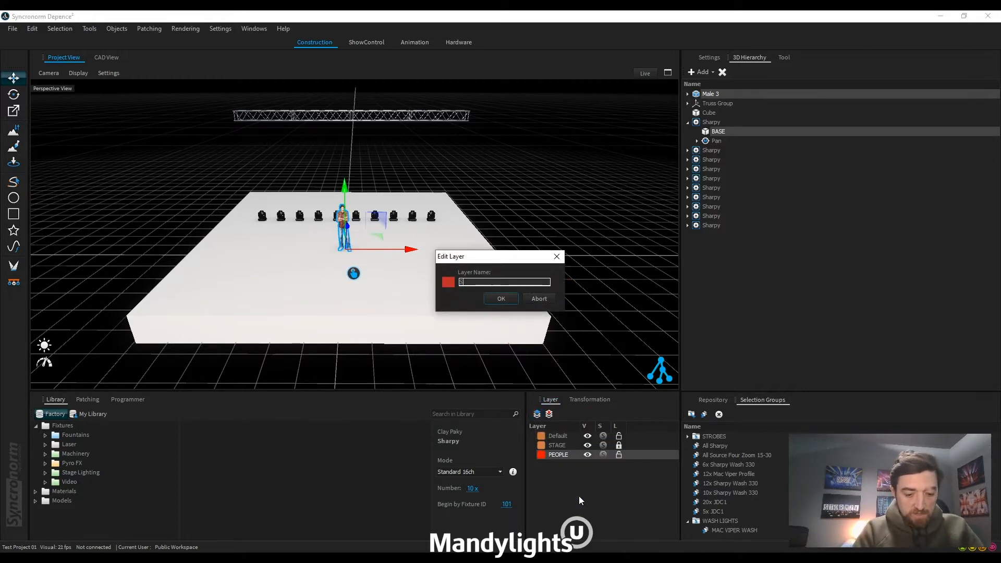
type("HARPY")
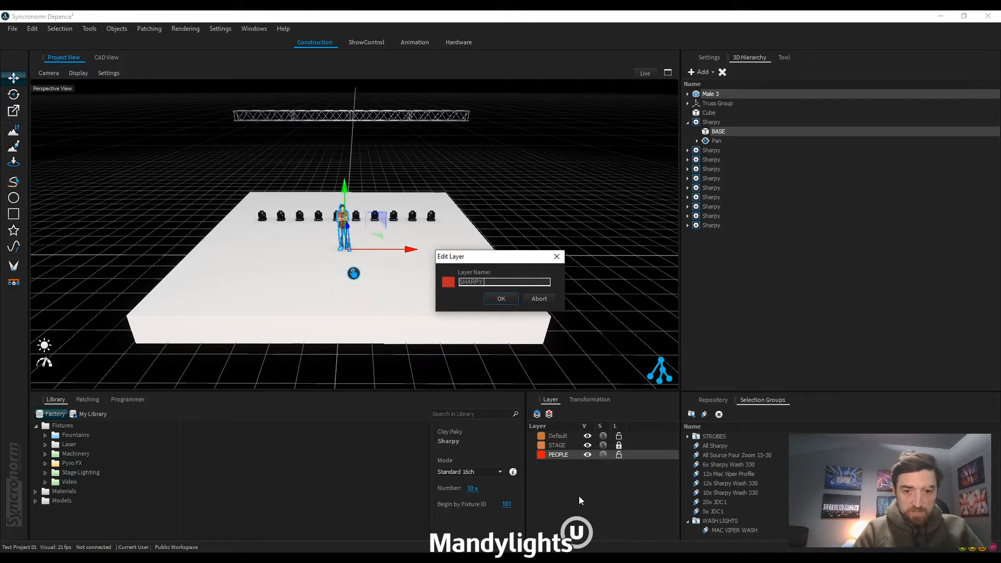
left_click(509, 299)
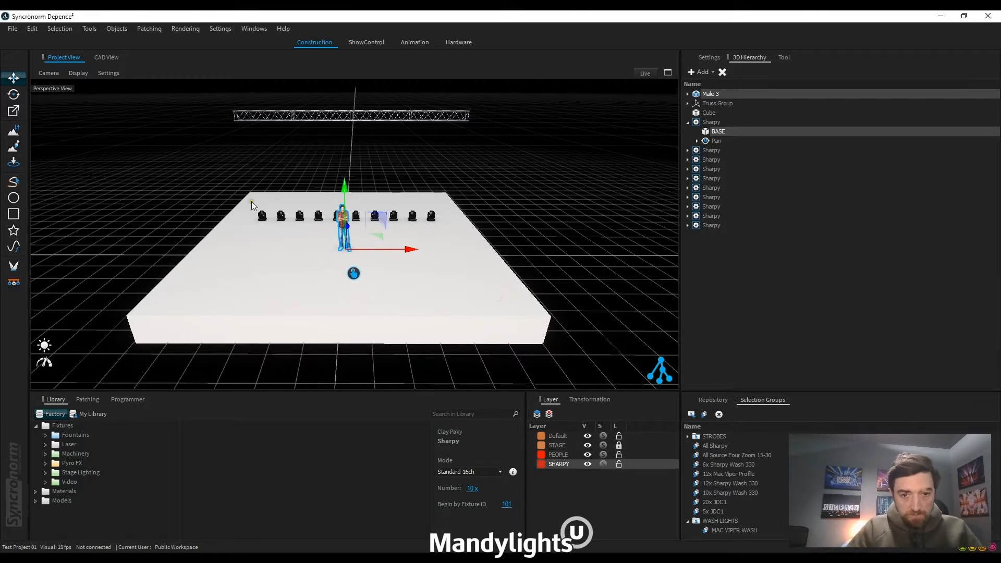
Step: Select the row of ten Sharpy fixtures without the male figure and move them to the SHARPY layer
left_click_drag(248, 202, 457, 229)
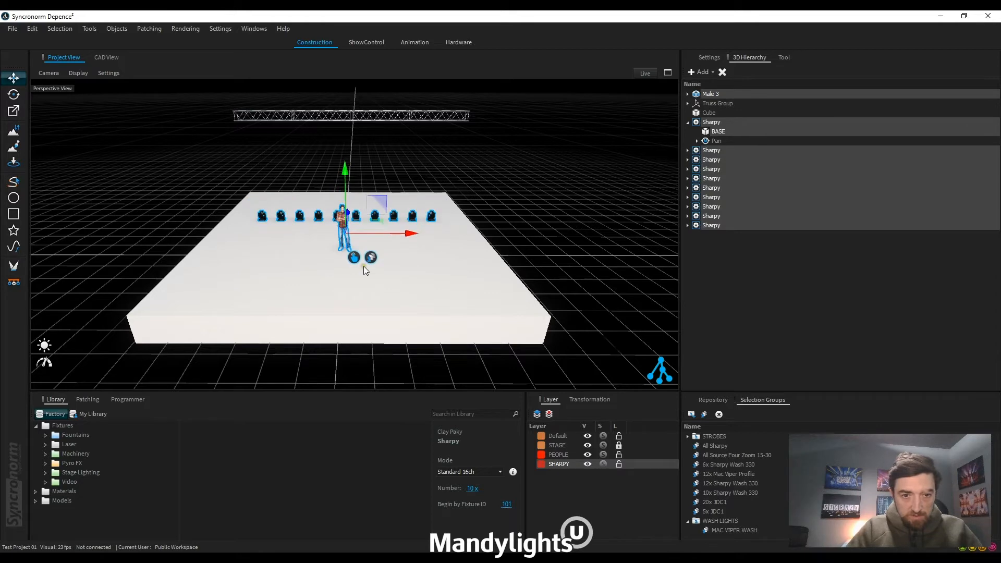
left_click(403, 265)
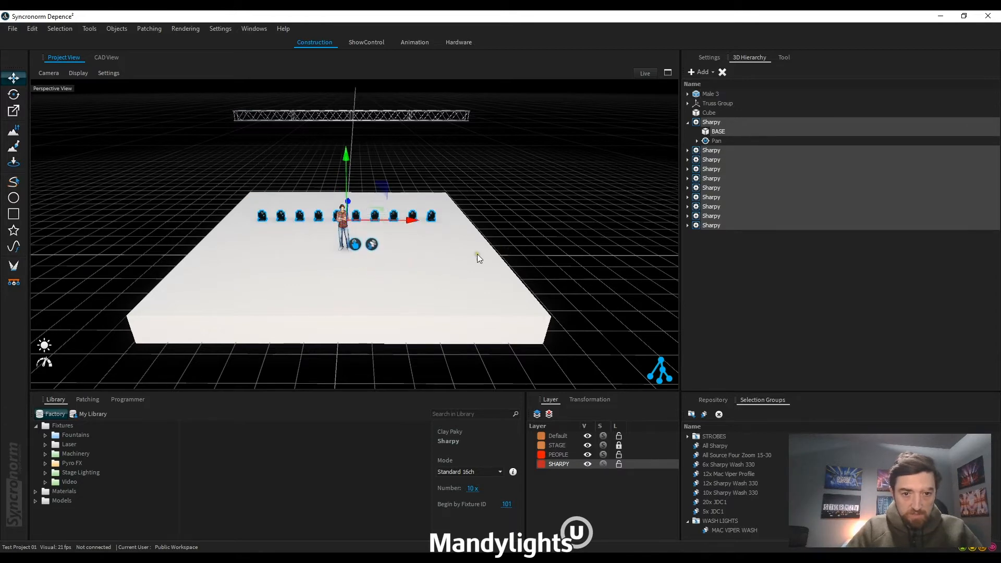
right_click(418, 249)
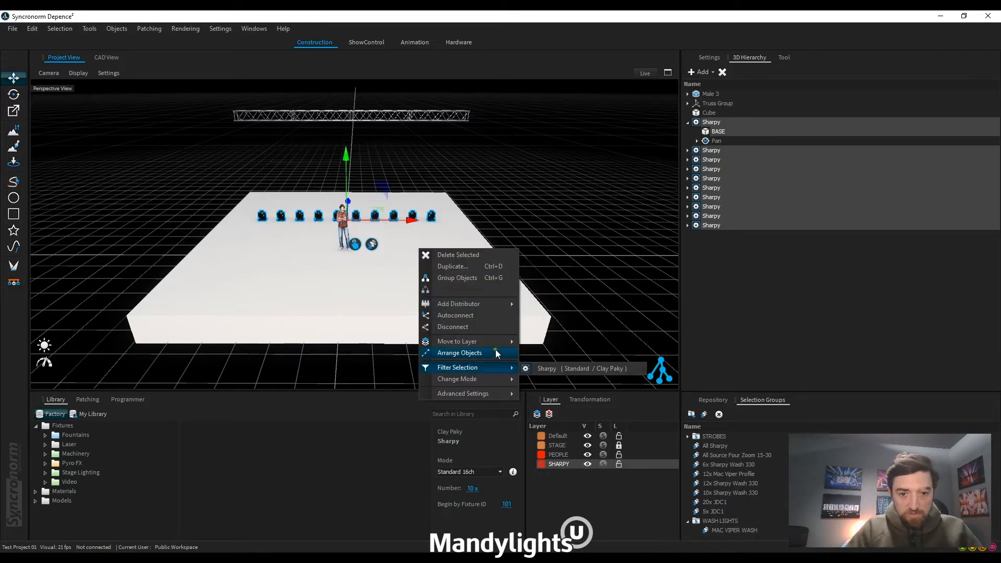
mouse_move(496, 342)
left_click(554, 375)
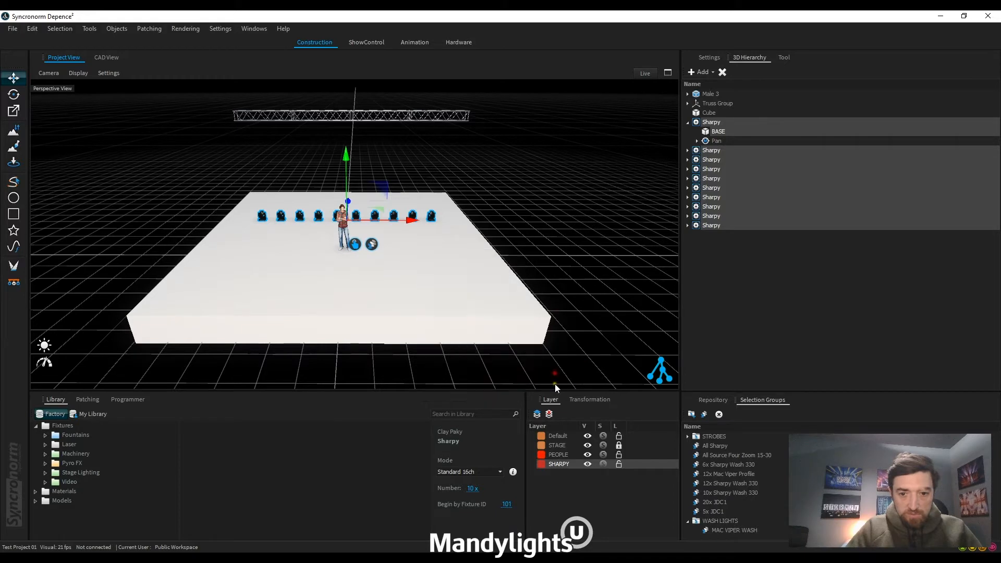
Step: Change the colour of the SHARPY layer to magenta
double_click(540, 466)
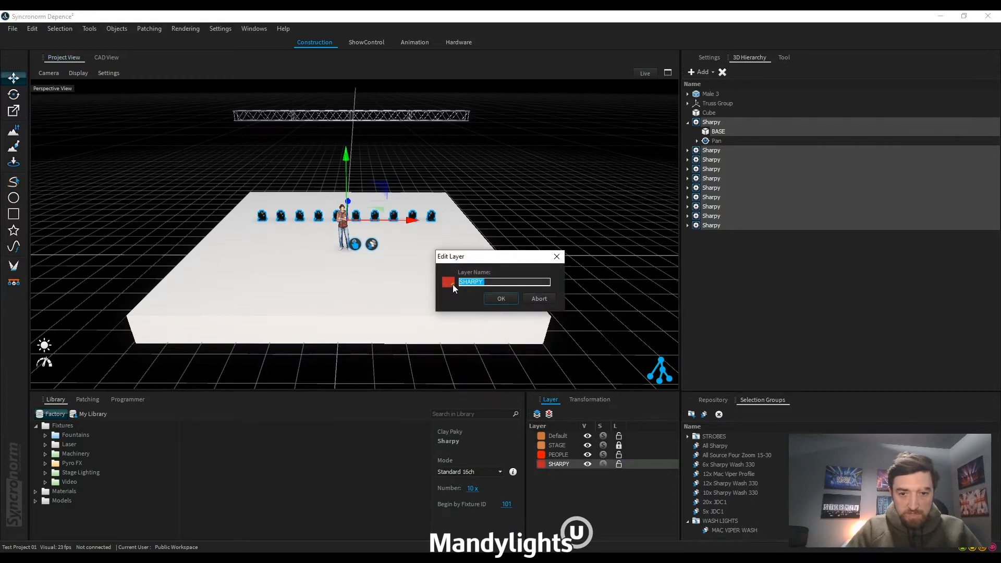
left_click(453, 284)
mouse_move(474, 352)
left_mouse_down()
mouse_move(492, 331)
mouse_move(487, 305)
mouse_move(489, 356)
mouse_move(511, 328)
mouse_move(555, 319)
mouse_move(539, 312)
mouse_move(577, 345)
left_mouse_up()
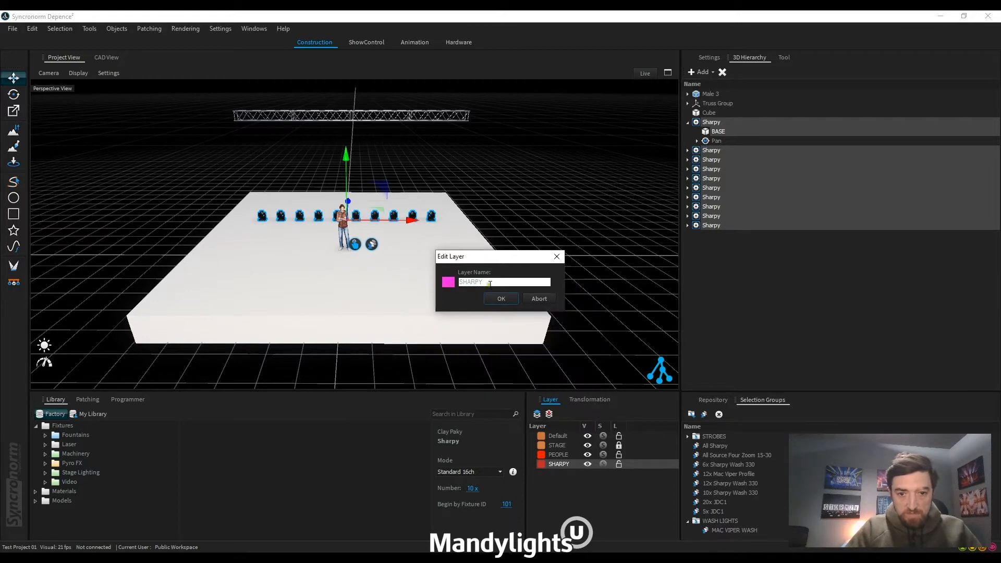
left_click(503, 297)
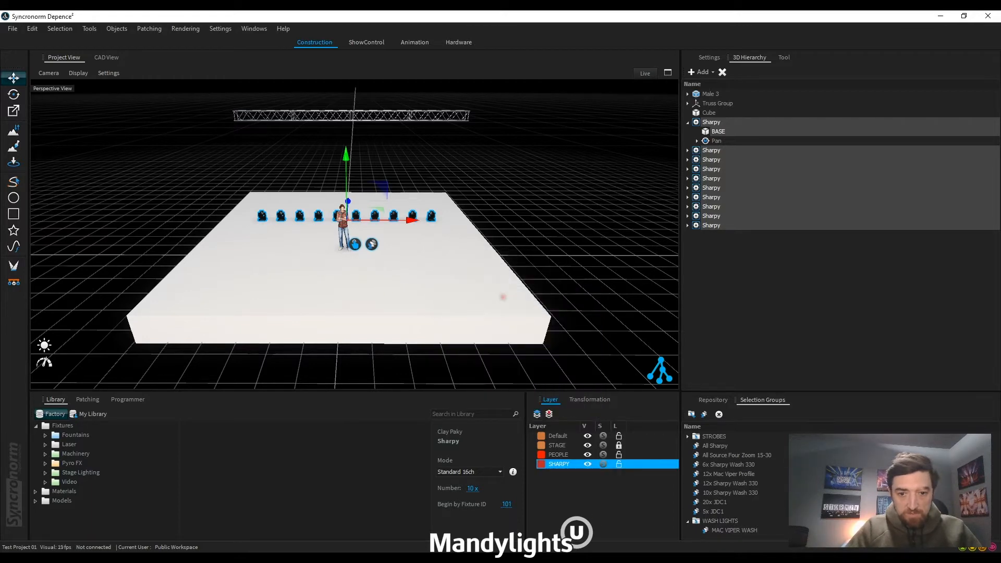
left_click(553, 485)
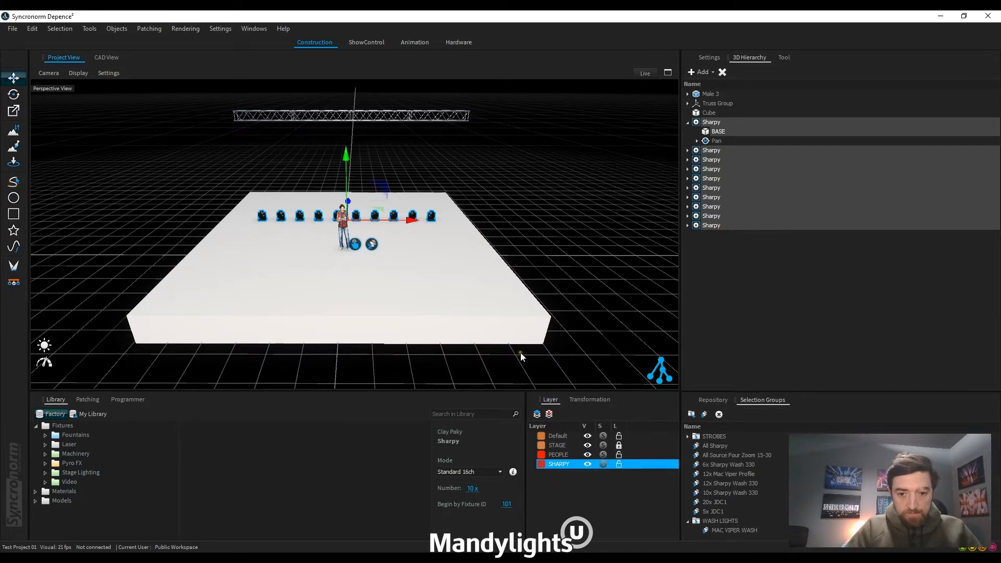
Step: Search the library for JDC and place ten JDC1 fixtures in a row on the stage in front of the male figure
left_click(407, 276)
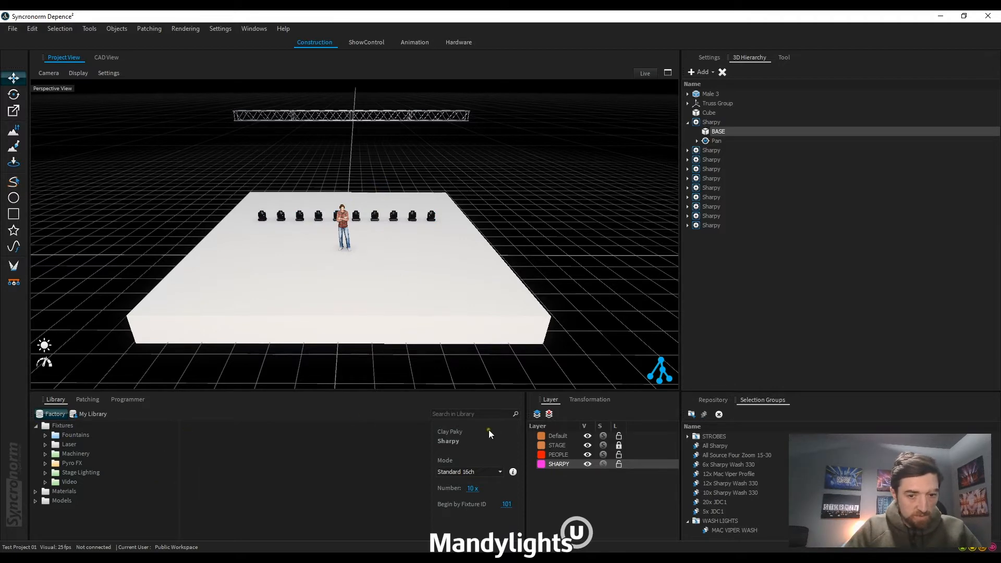
left_click(473, 413)
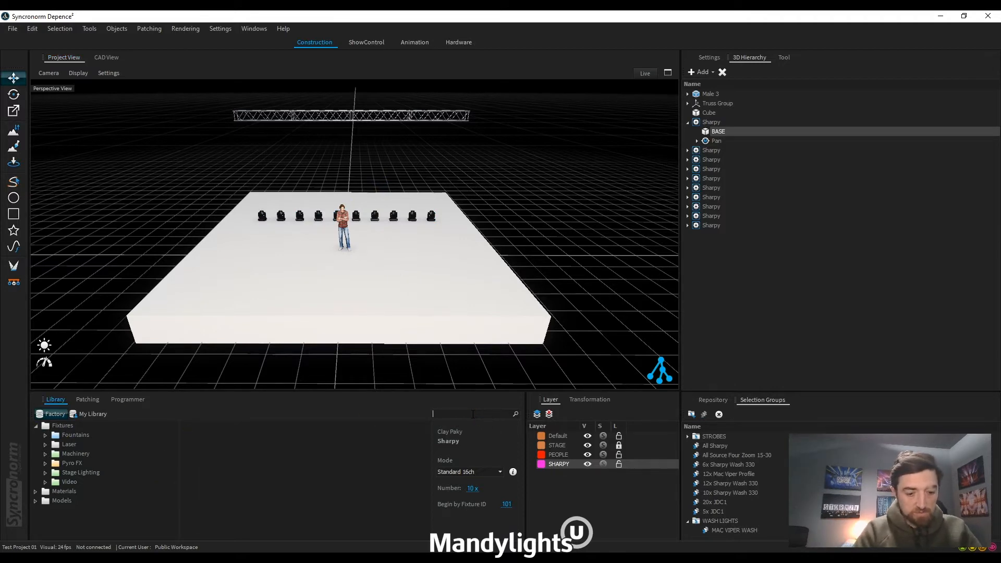
type("JDC")
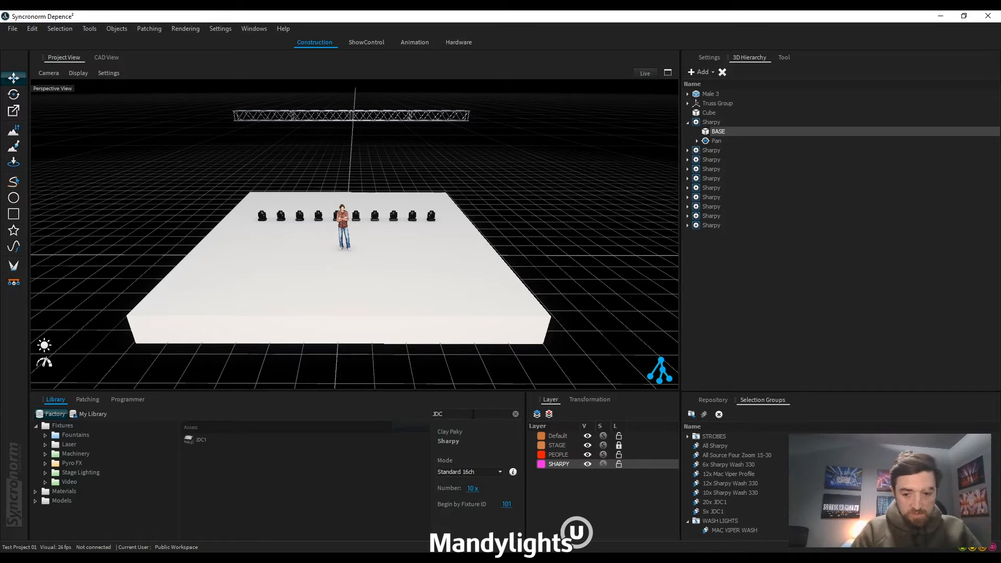
left_click(189, 439)
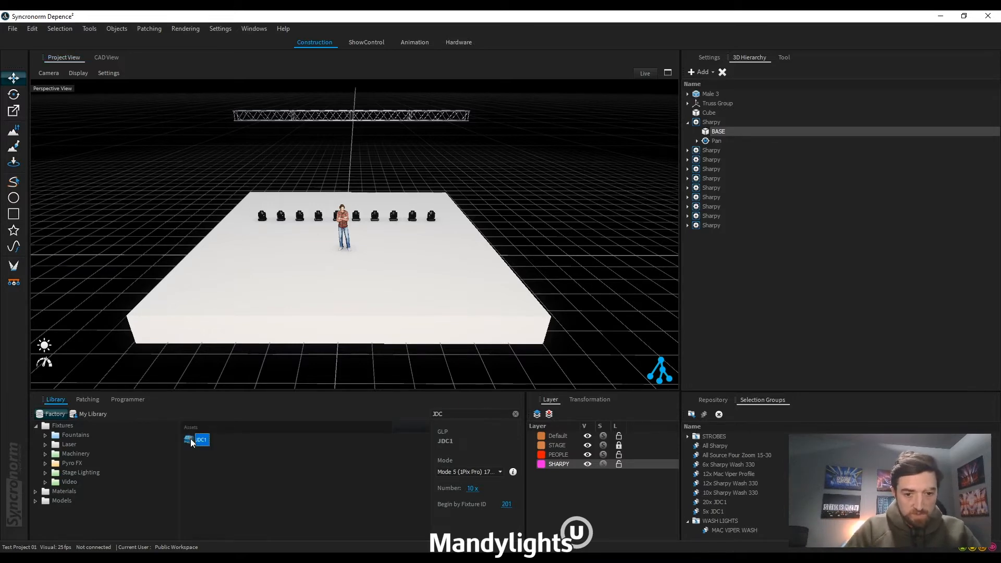
left_click_drag(200, 443, 395, 274)
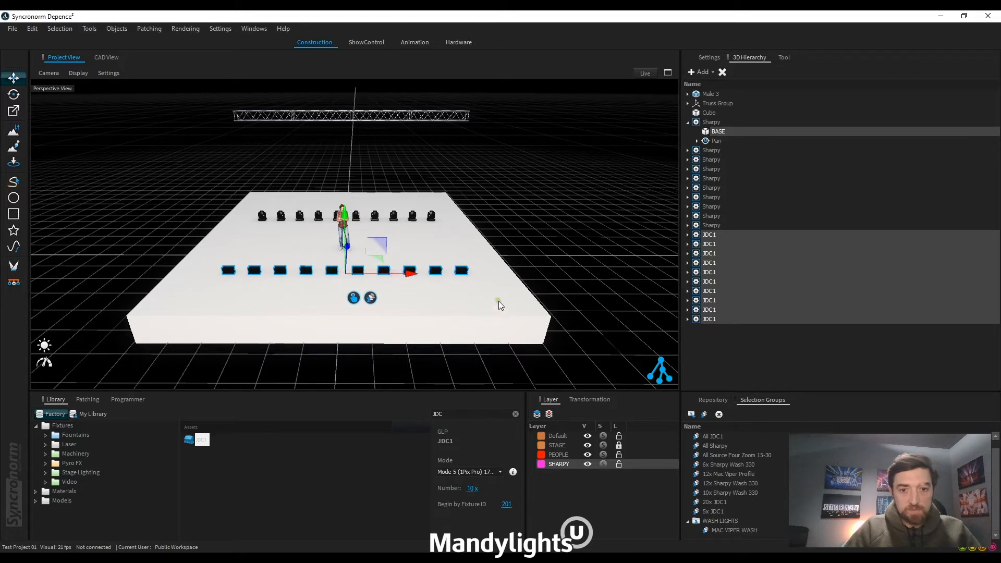
Step: Create a new layer named STROBES, keep its default colour, and clear the fixture selection
left_click(537, 414)
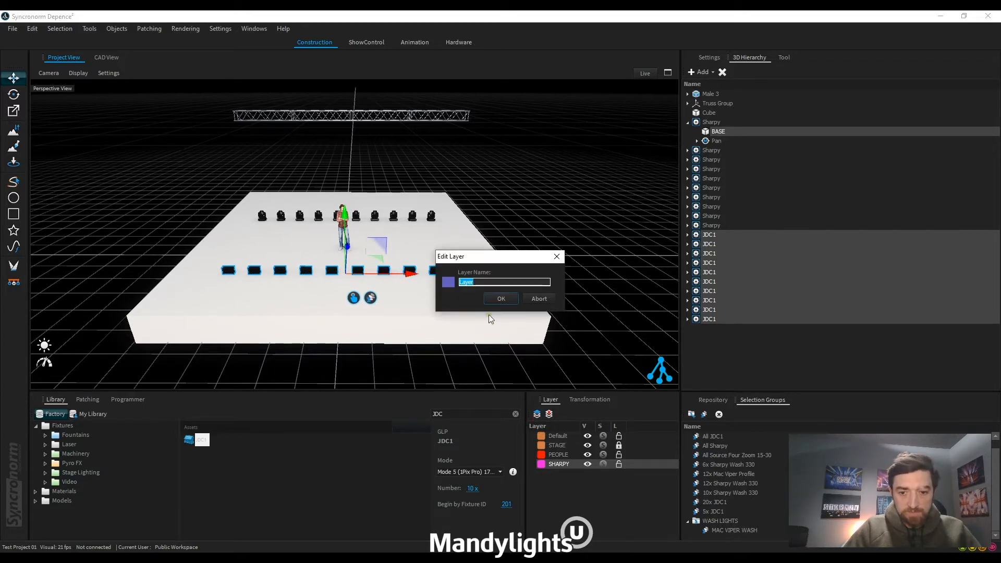
type("STROBES")
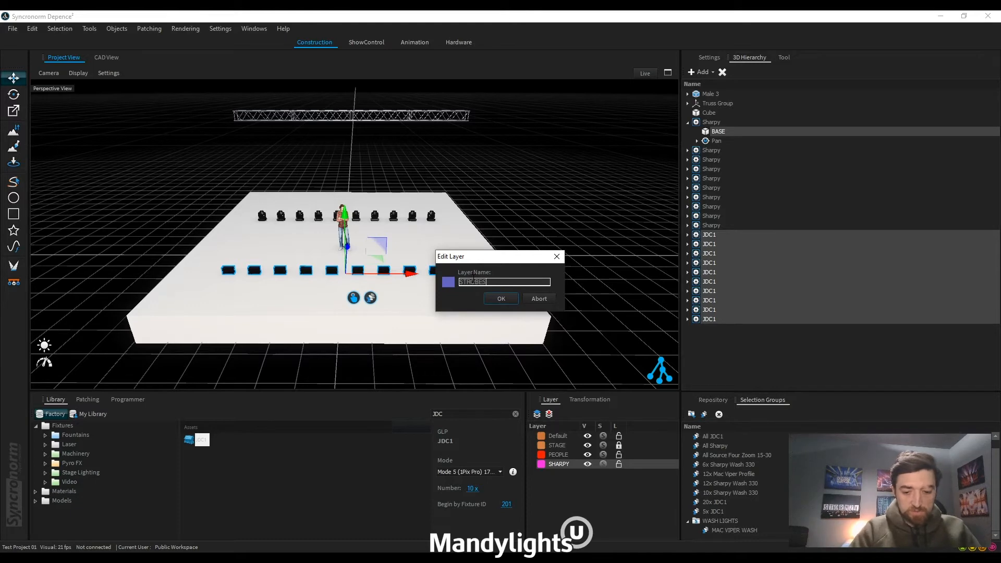
key("Return")
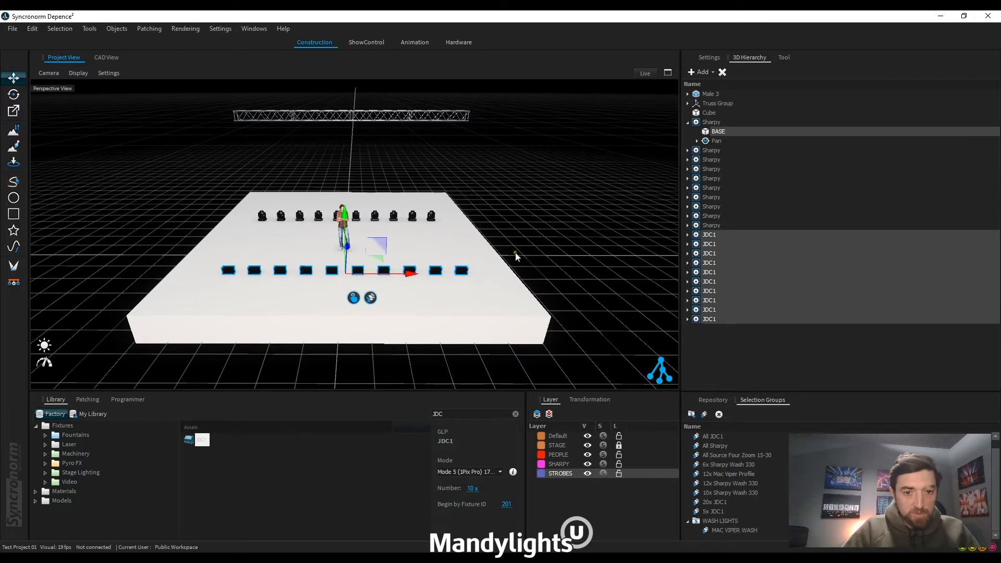
left_click(584, 513)
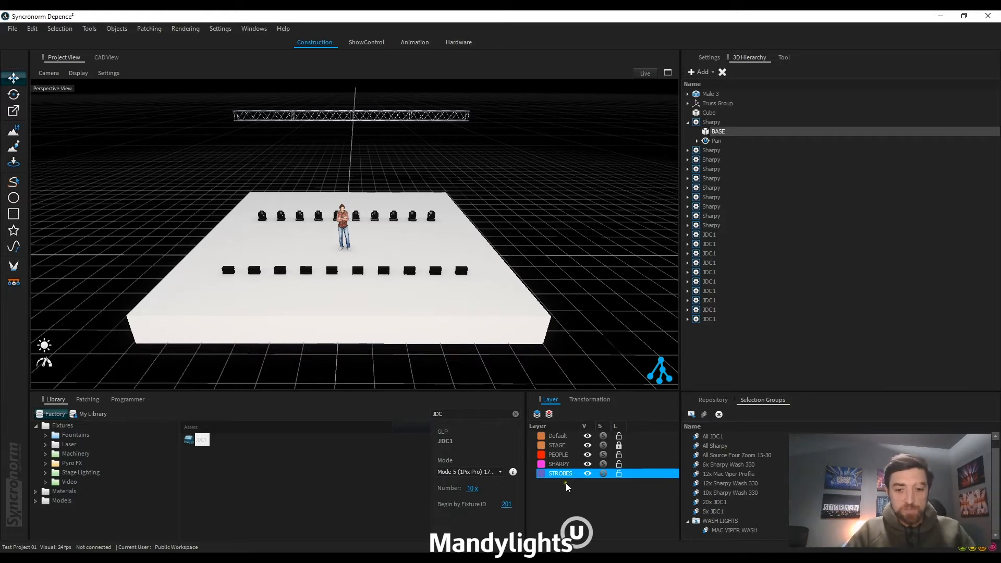
Step: Create a new layer named LIGHTING and keep its default colour
right_click(549, 493)
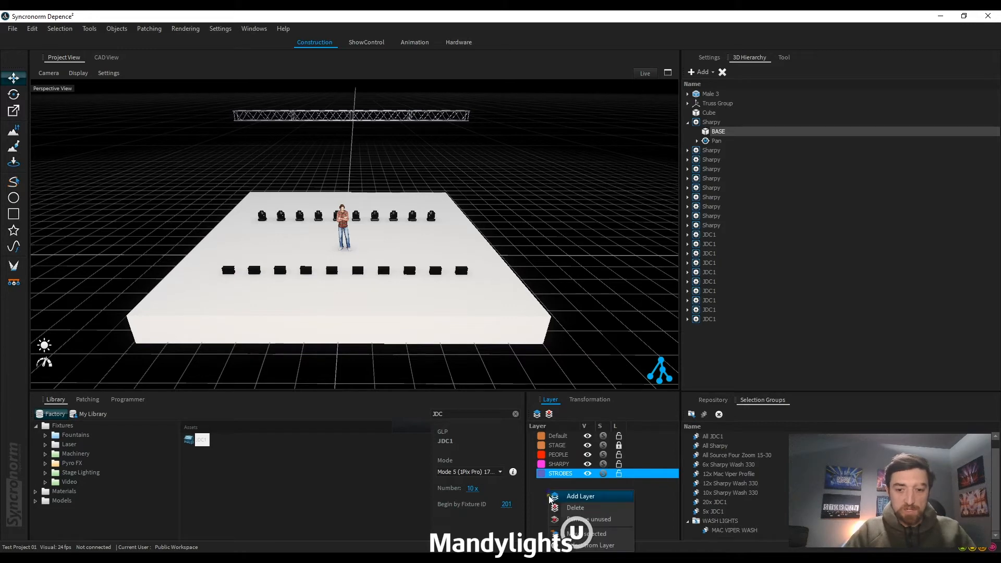
left_click(545, 492)
right_click(557, 493)
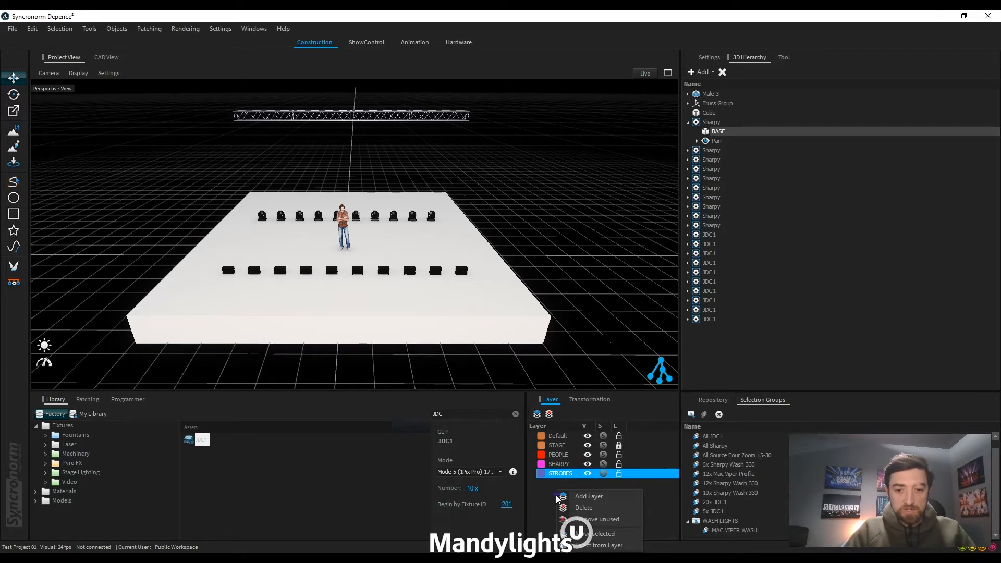
left_click(591, 499)
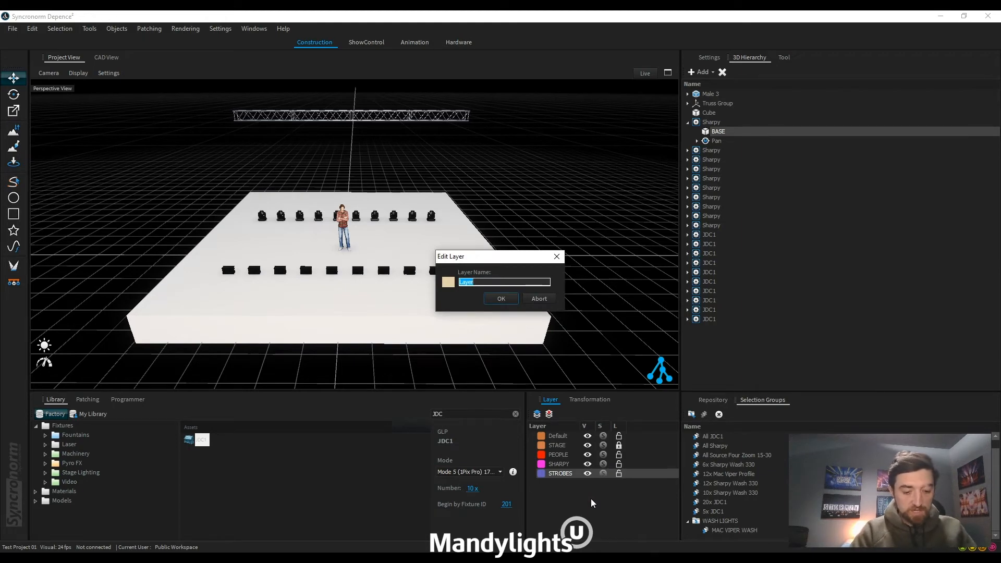
type("STAGE")
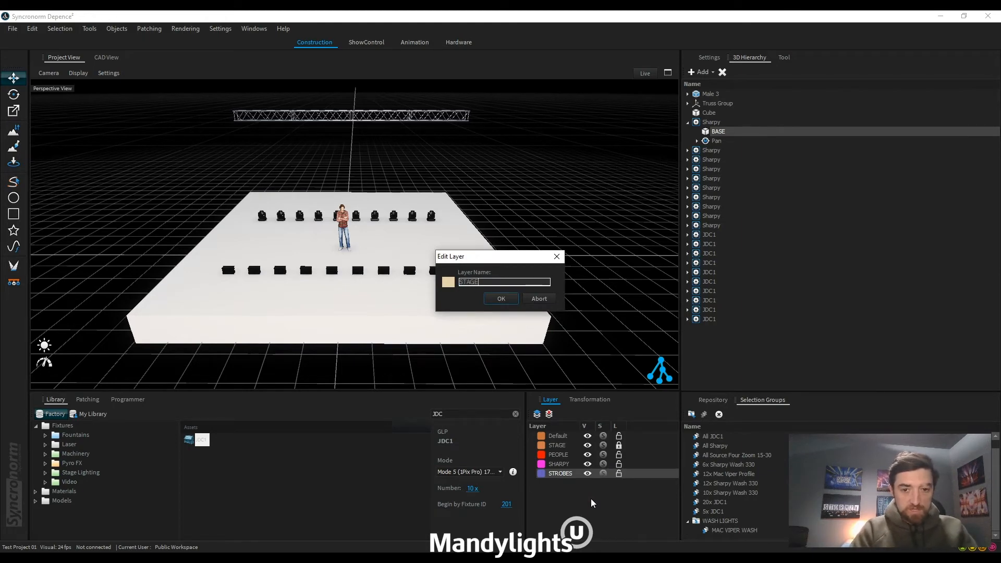
key("BackSpace")
key("BackSpace")
key("BackSpace")
key("BackSpace")
key("BackSpace")
type("L")
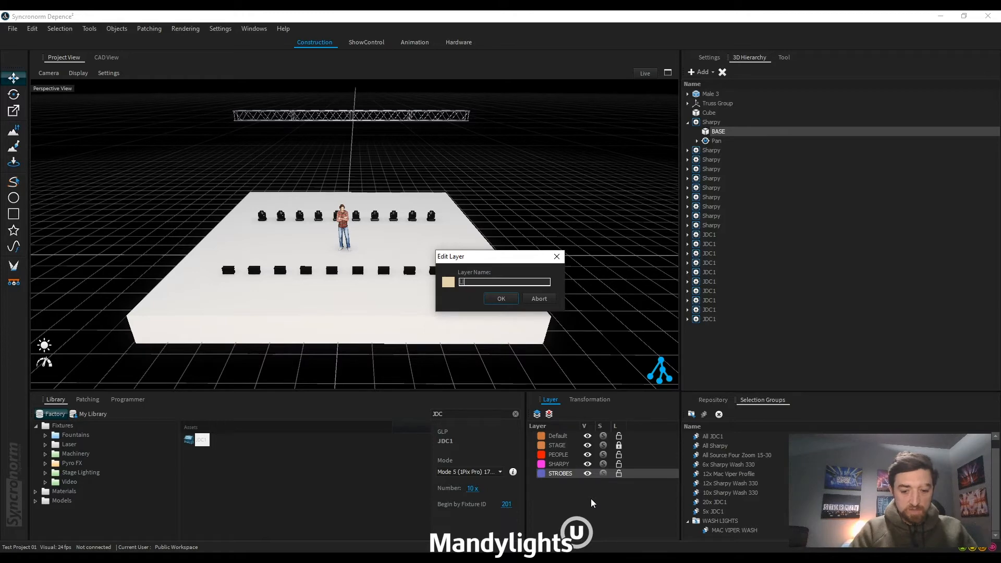
type("IGHTING")
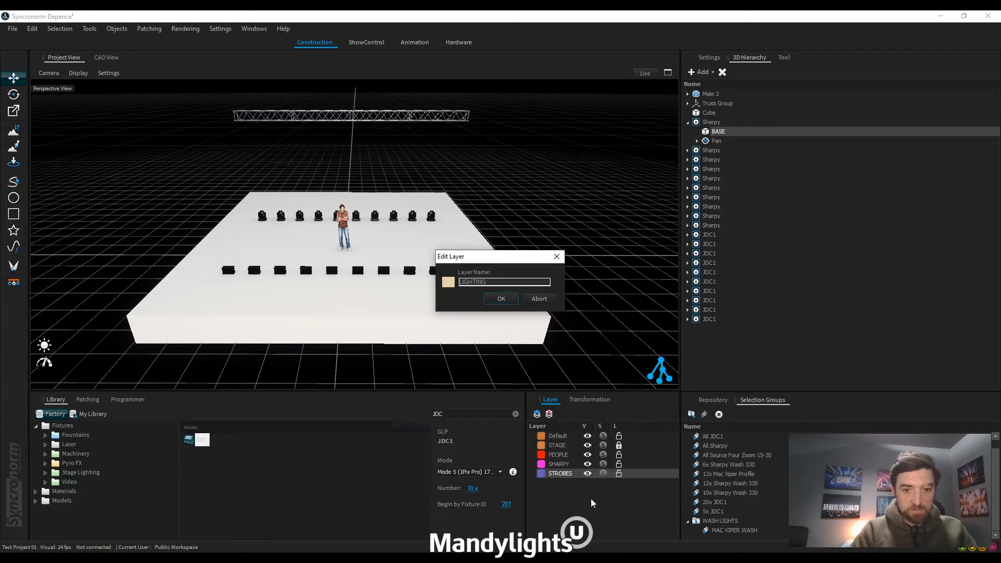
key("Return")
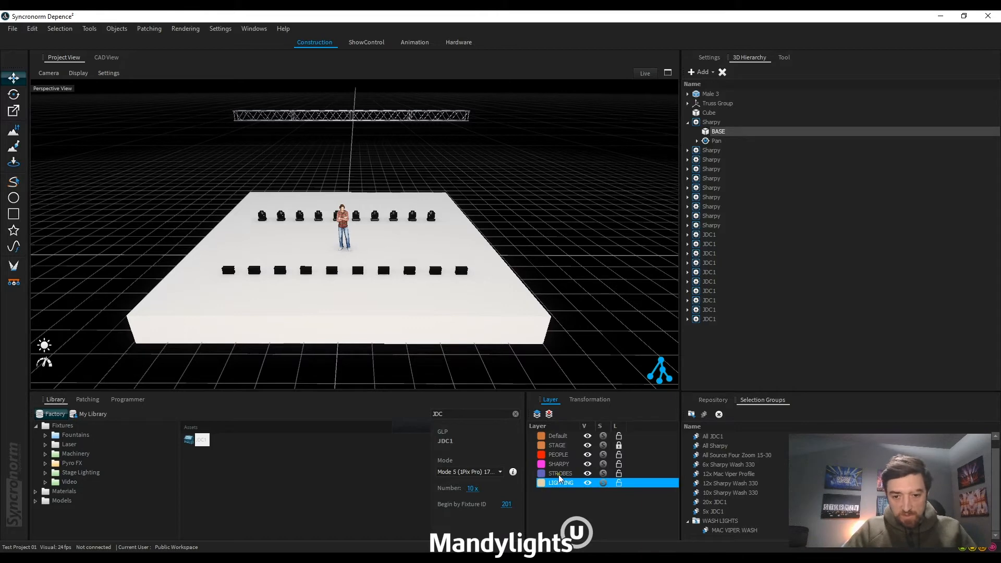
Step: Nest the STROBES and SHARPY layers inside the LIGHTING layer
left_click(550, 475)
left_click_drag(551, 479, 533, 485)
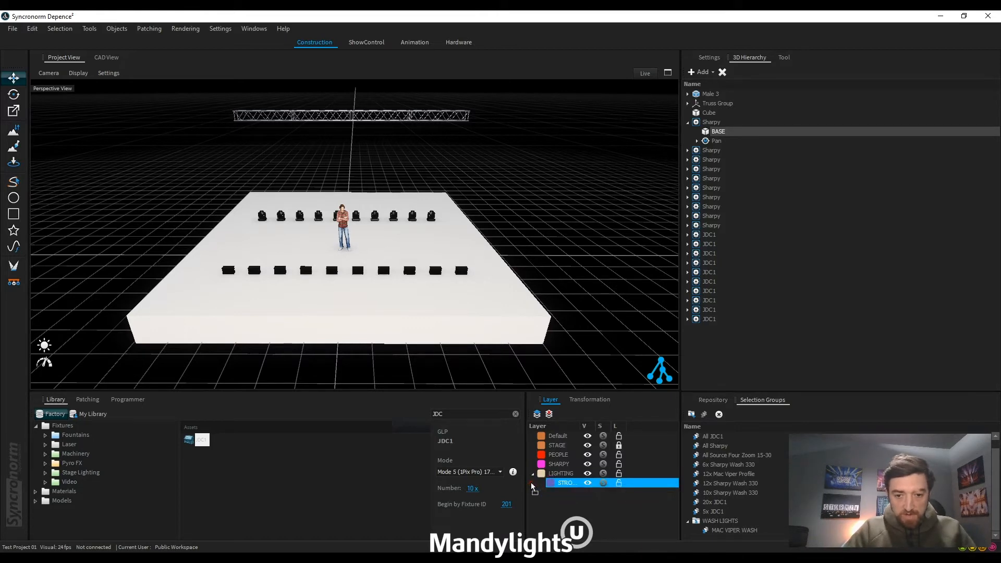
left_click(555, 464)
left_click_drag(545, 467, 537, 478)
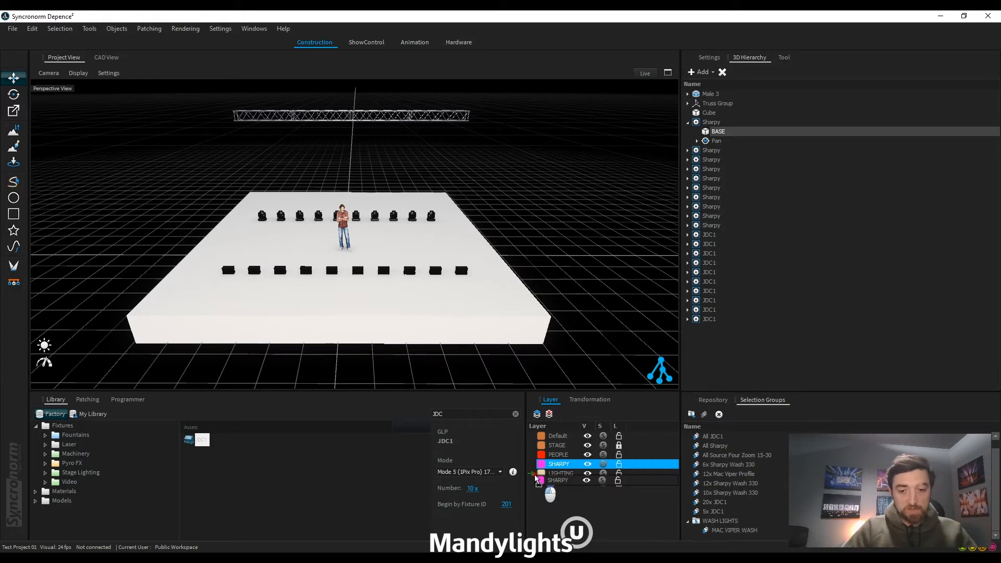
left_click_drag(535, 476, 535, 476)
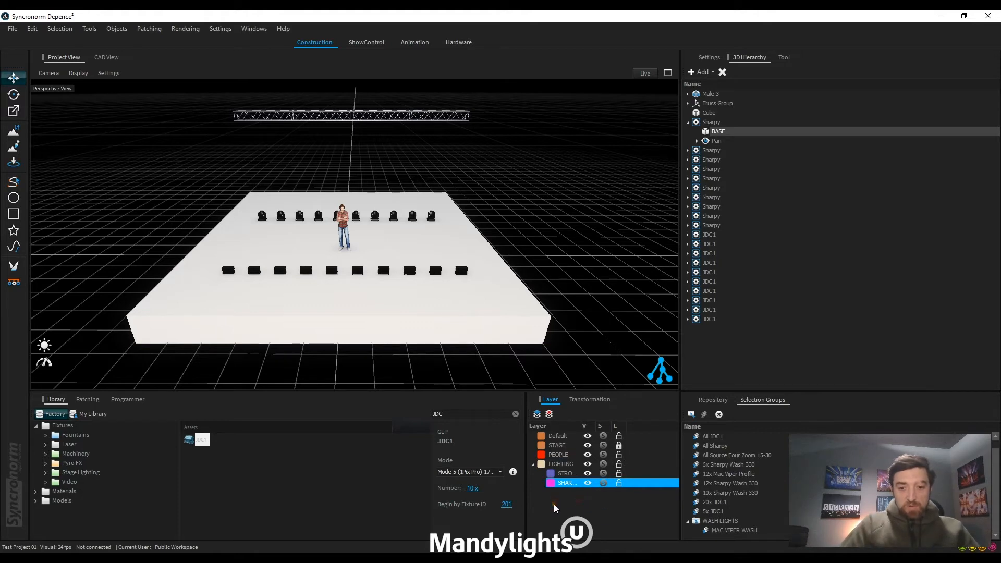
Step: Create a new white layer named STAGE LIGHTING
left_click(559, 464)
left_click(537, 414)
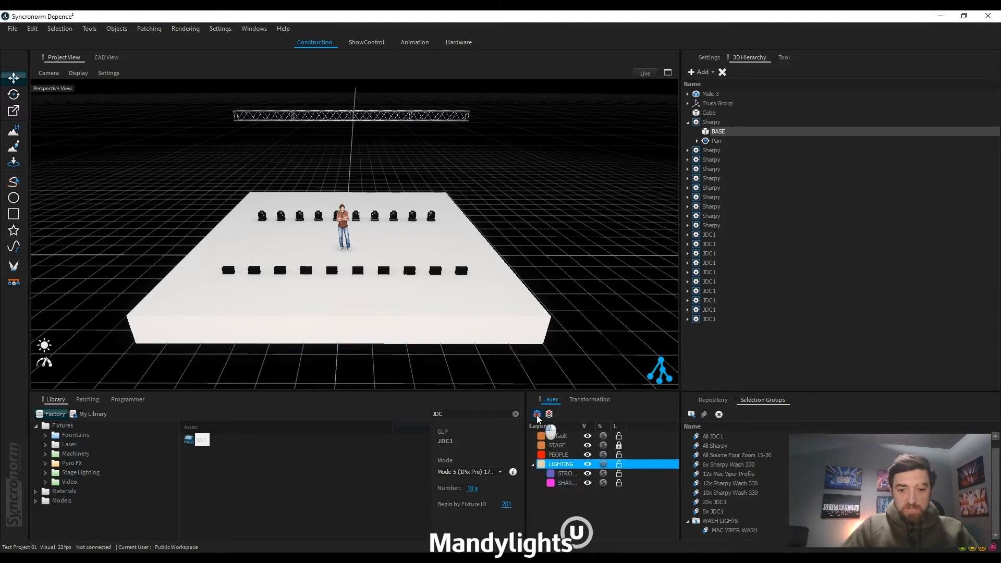
left_click(448, 282)
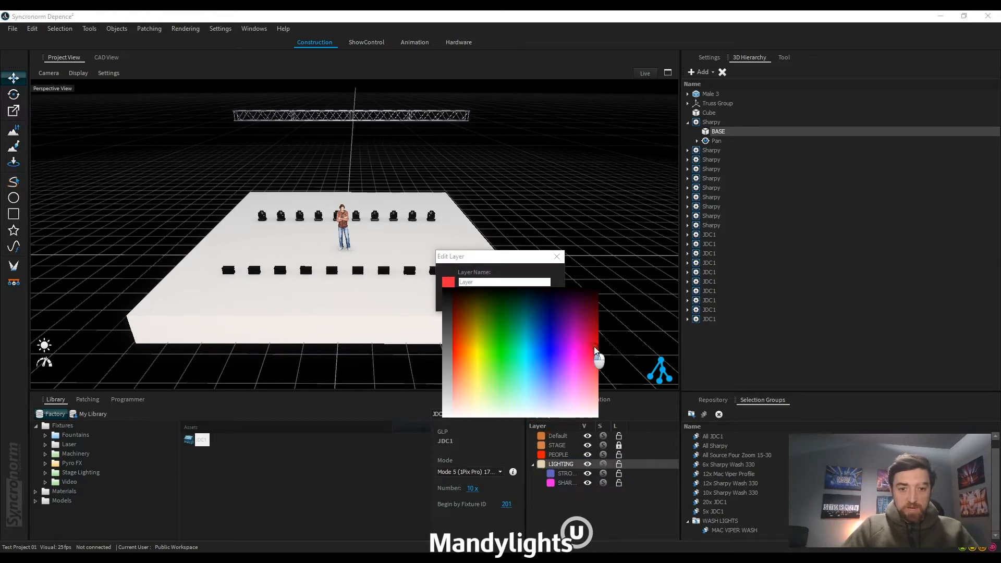
mouse_move(594, 346)
left_mouse_down()
mouse_move(579, 321)
mouse_move(596, 319)
mouse_move(523, 387)
mouse_move(453, 417)
left_mouse_up()
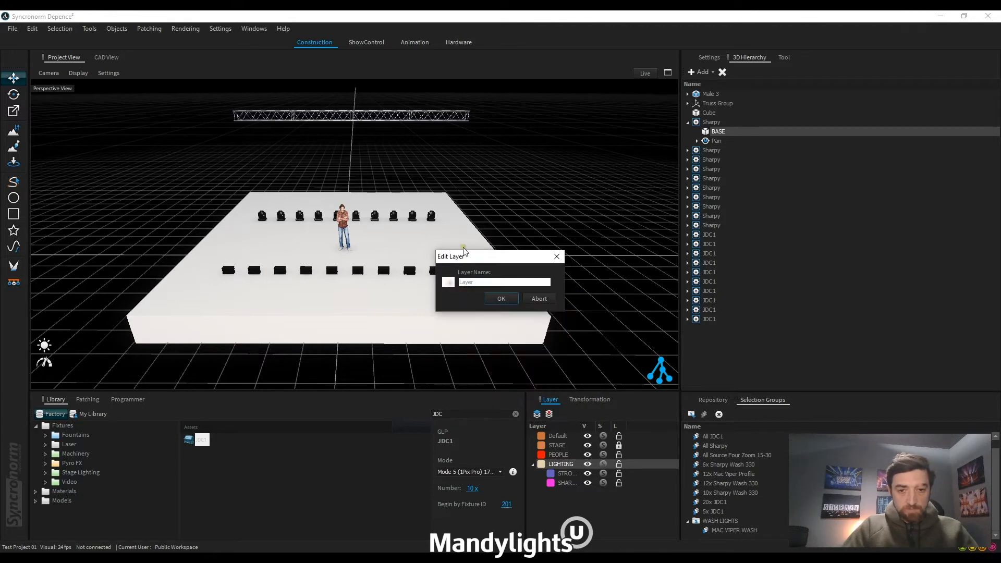
left_click(481, 282)
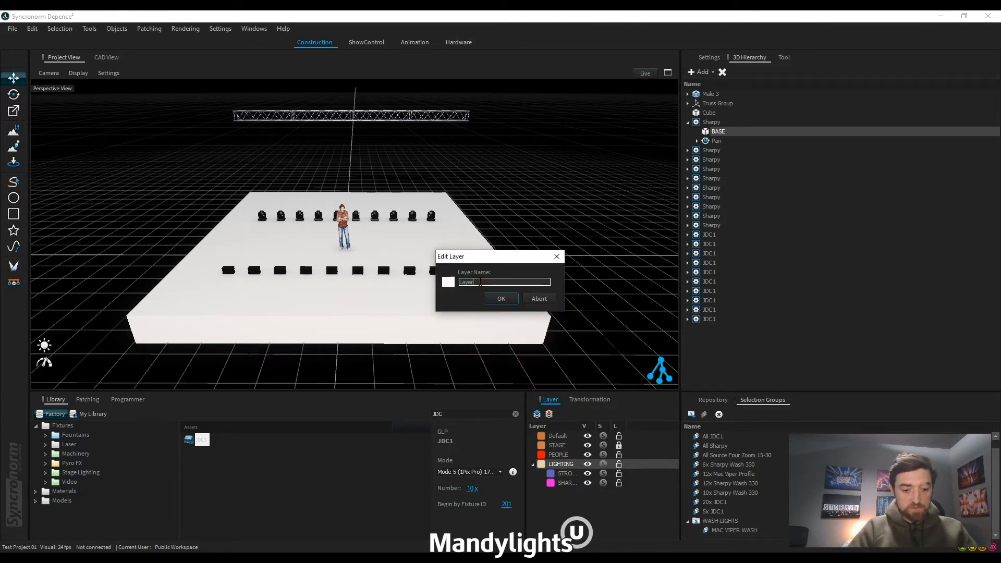
key("BackSpace")
type("STAGE")
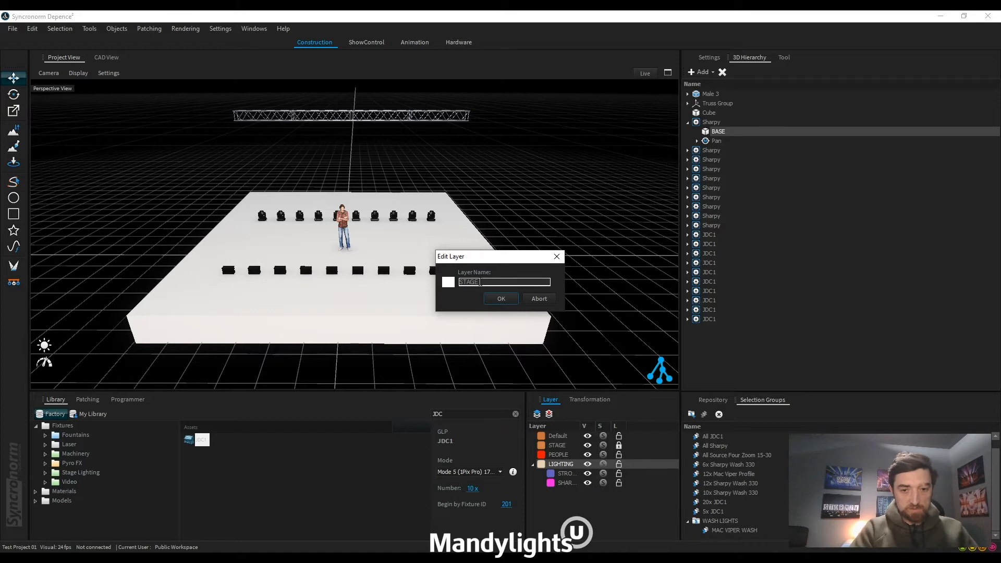
type(" LIGHTING")
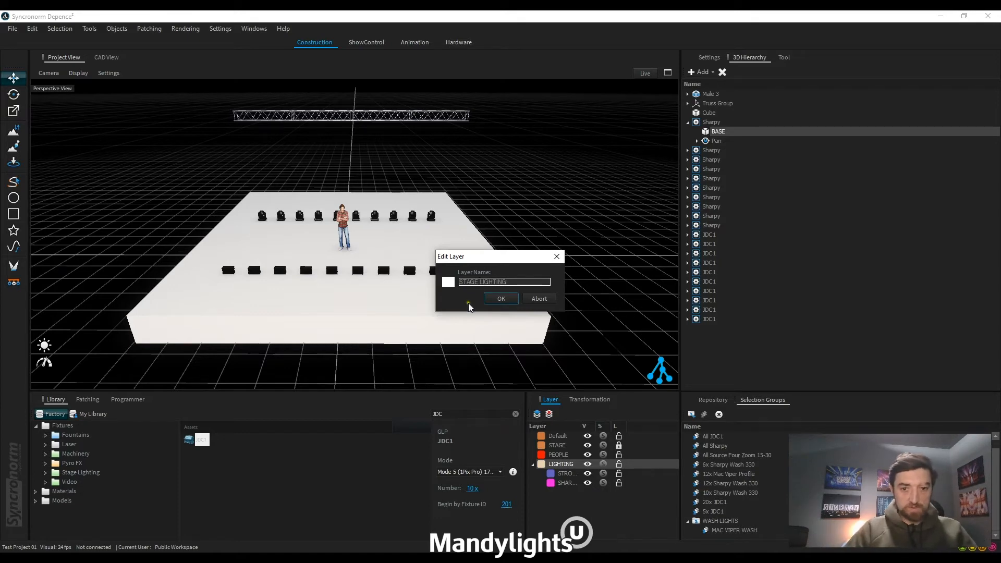
left_click(501, 298)
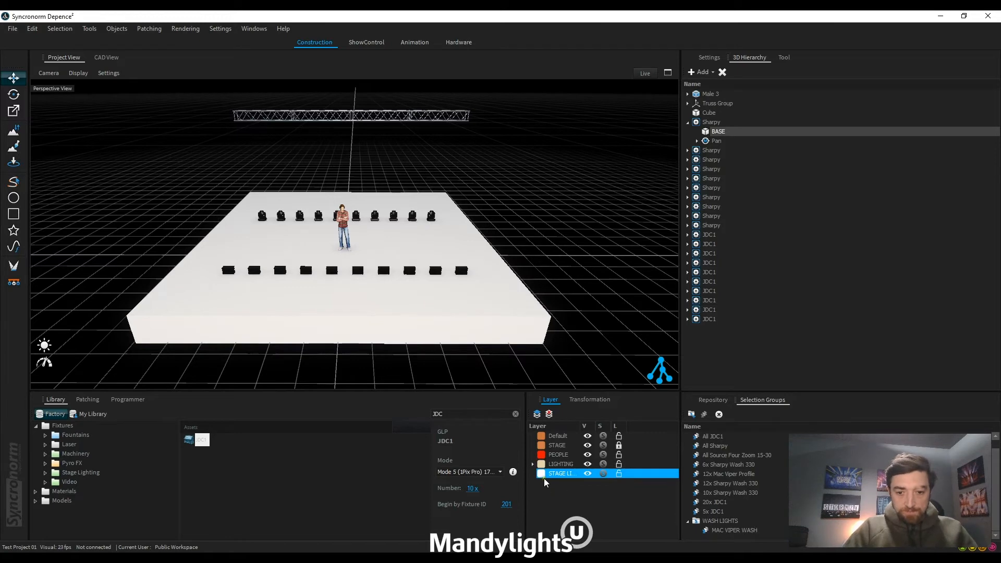
Step: Nest the STAGE LIGHTING layer inside LIGHTING and move the SHARPY and STROBES layers into it
left_click(533, 465)
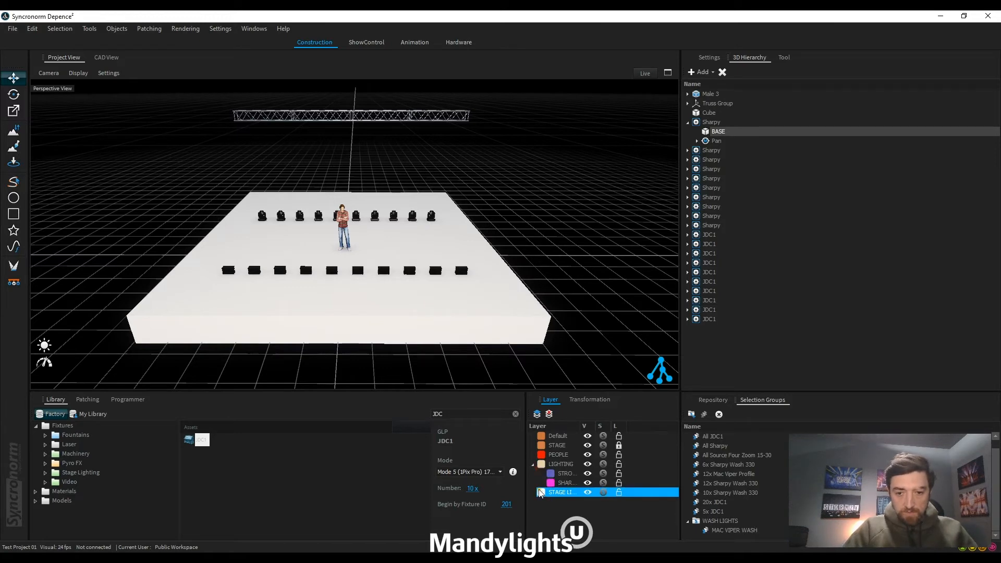
left_click_drag(540, 493, 540, 469)
mouse_move(551, 484)
left_mouse_down()
mouse_move(551, 494)
mouse_move(551, 474)
mouse_move(546, 485)
left_mouse_up()
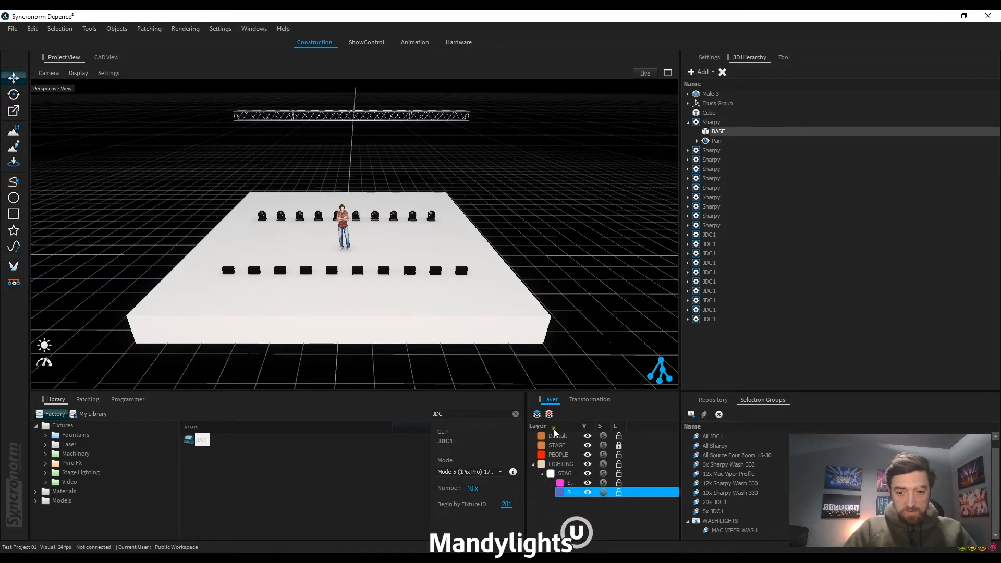
Step: Create a layer named FLOWN LIGHTING in its default yellow and nest it inside the LIGHTING layer
left_click(538, 414)
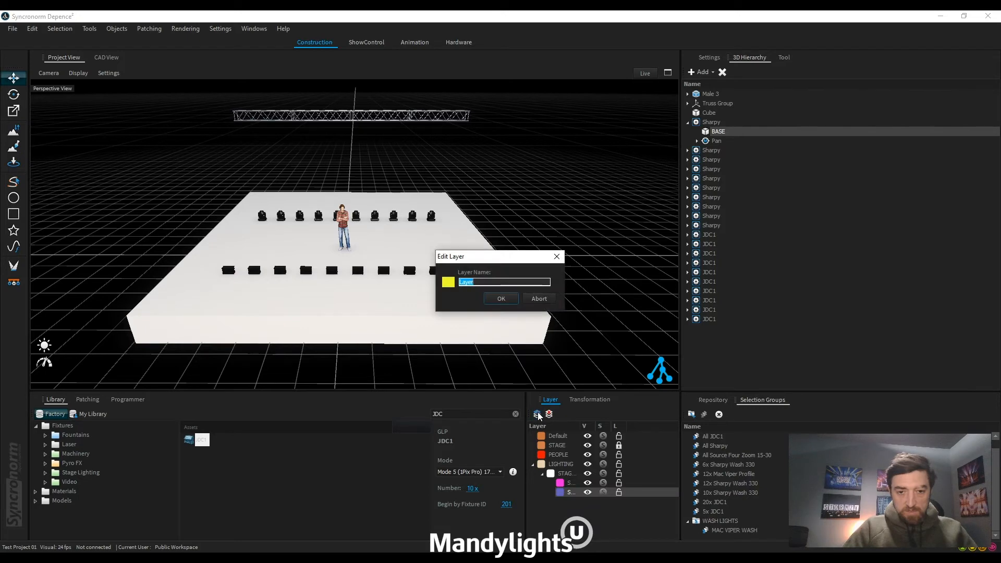
type("FLOWN")
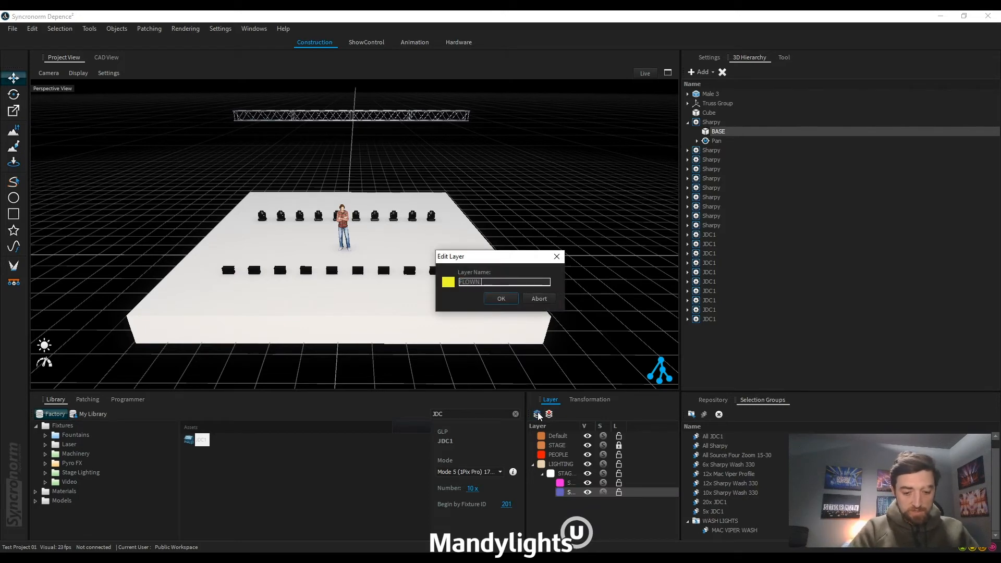
type(" LIGHT")
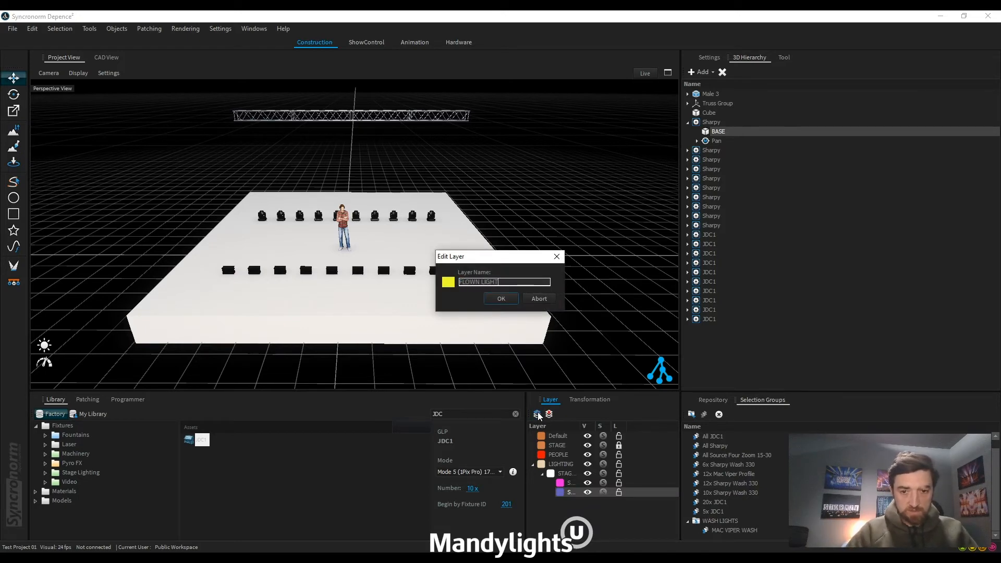
type("ING")
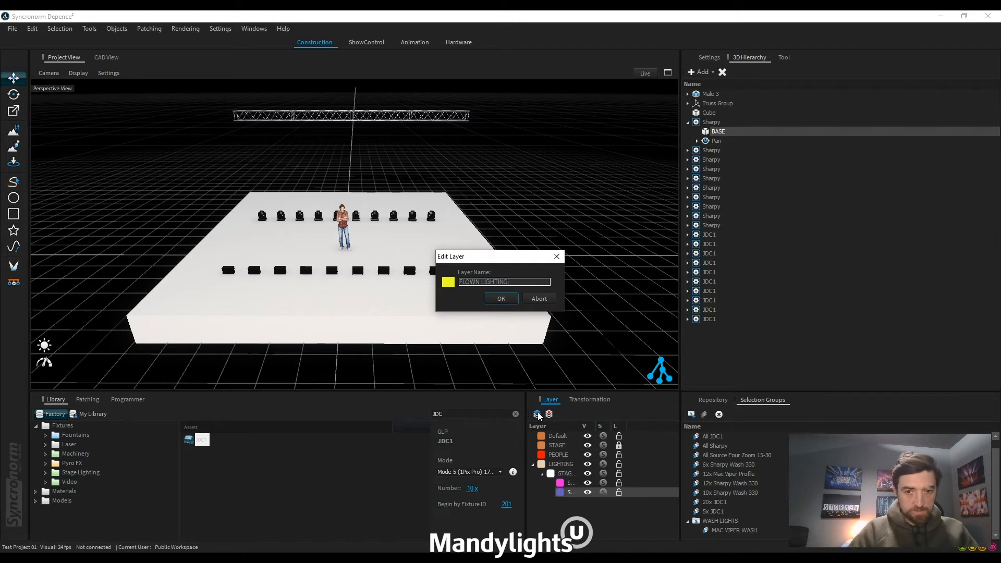
left_click(498, 299)
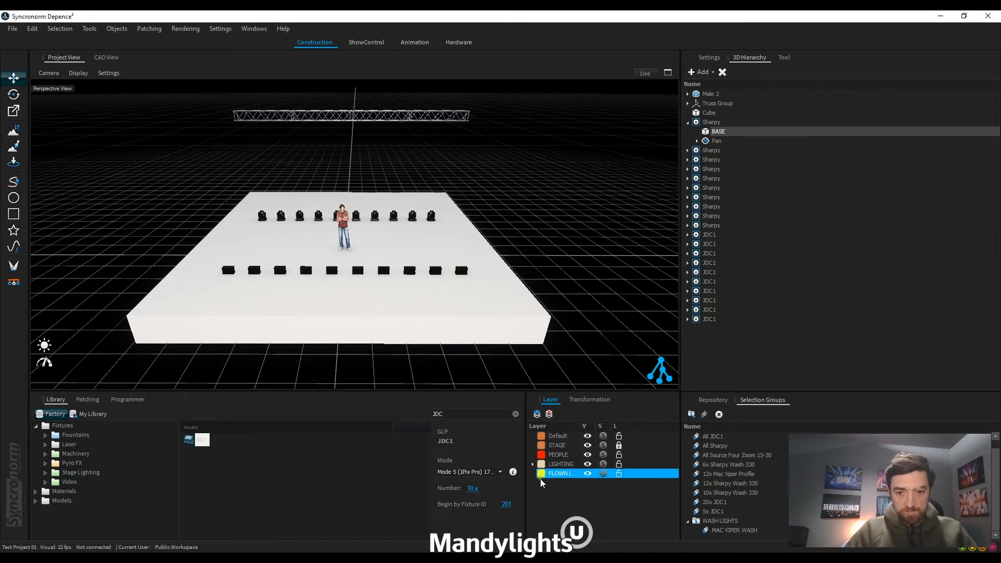
left_click_drag(540, 476, 556, 464)
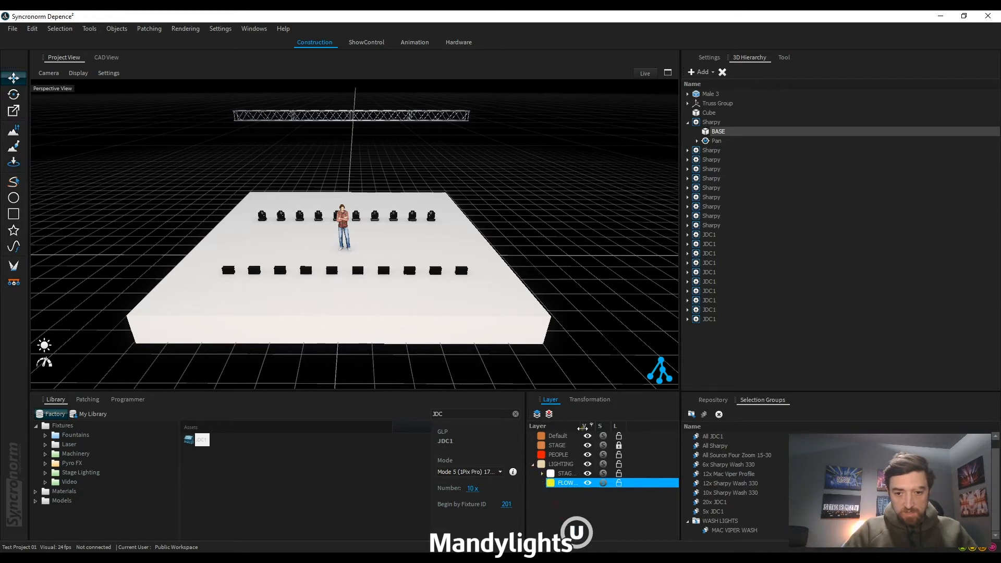
Step: Widen the layer name column, and collapse and expand the LIGHTING layer group to review its nested layers
left_click_drag(579, 427, 601, 426)
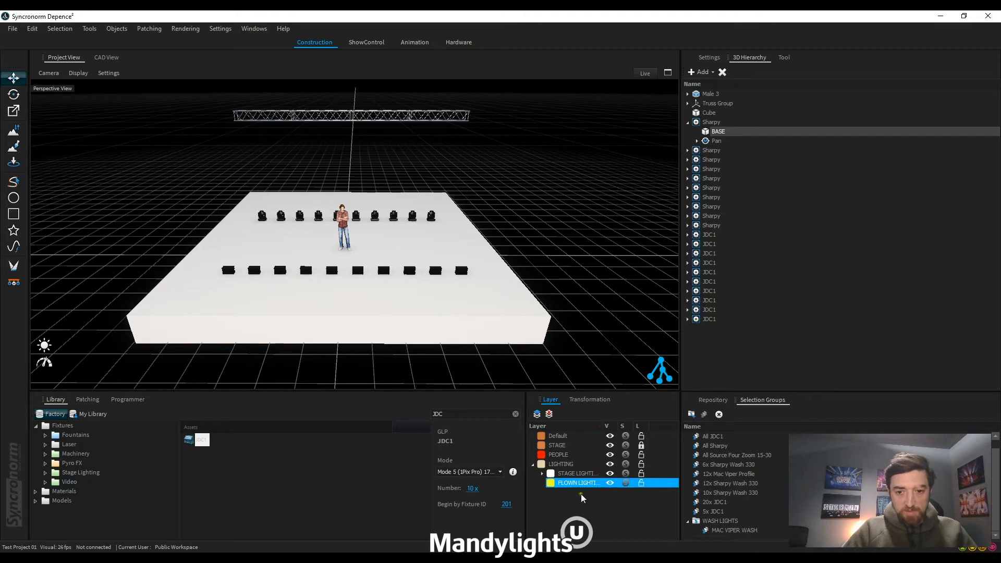
left_click(539, 468)
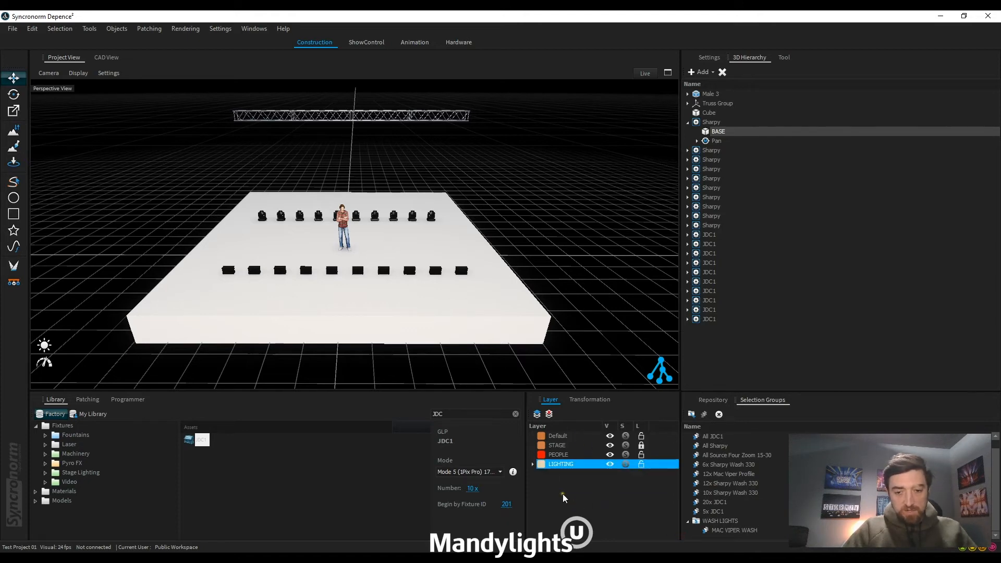
left_click(532, 464)
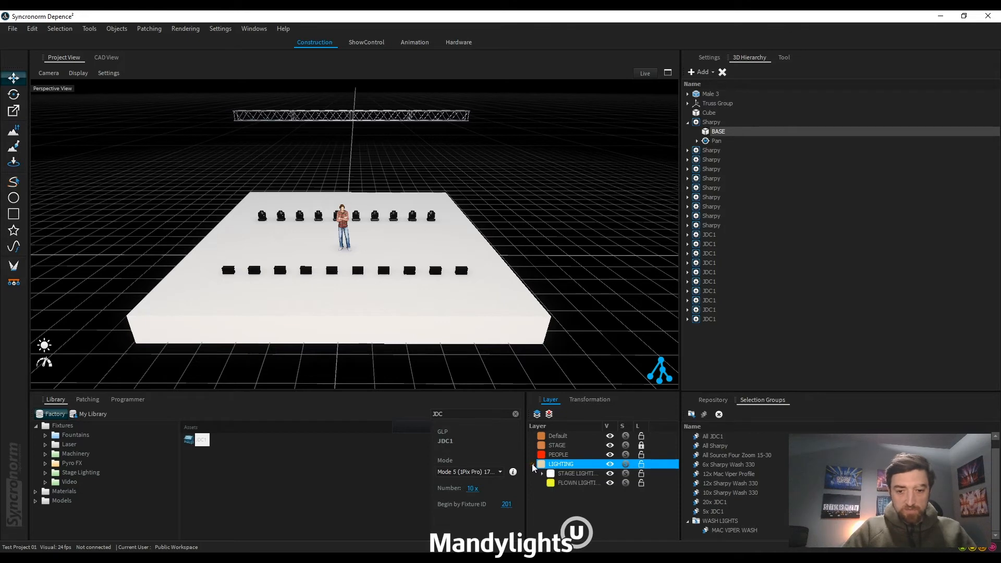
left_click(533, 464)
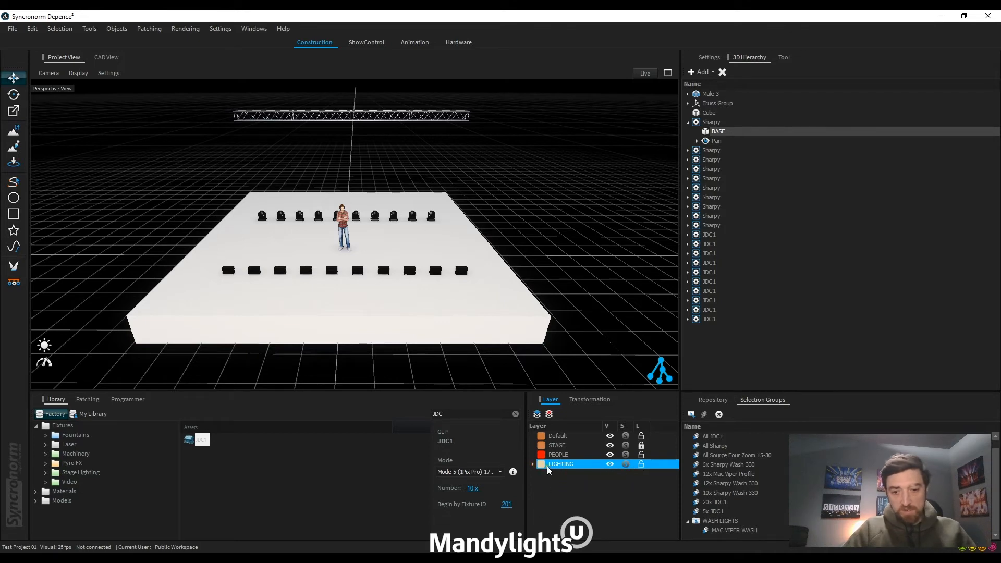
left_click(533, 464)
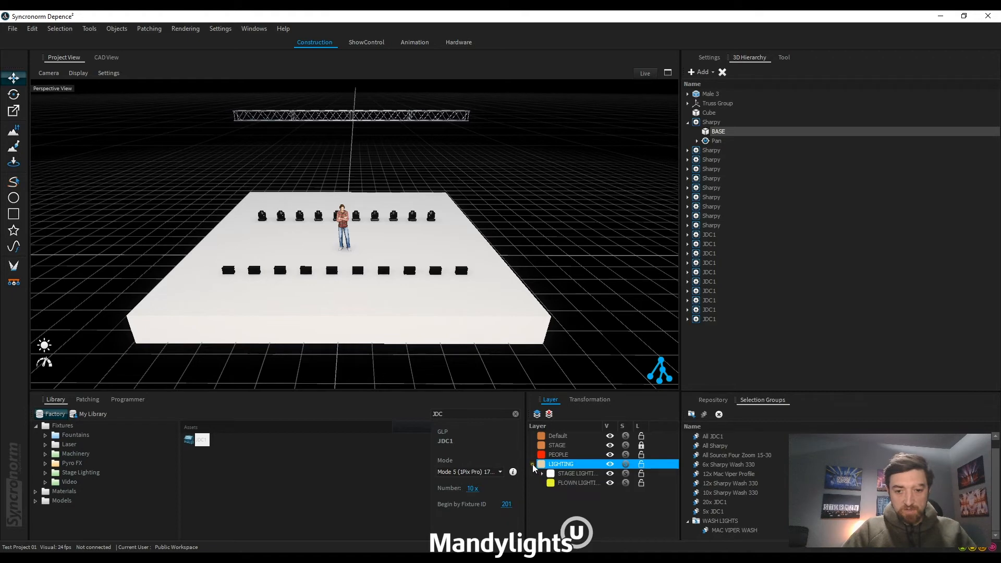
left_click(540, 474)
left_click(541, 474)
Step: Hide and show the whole LIGHTING layer group twice, expanding the STAGE LIGHTING sublayers in between
left_click(611, 465)
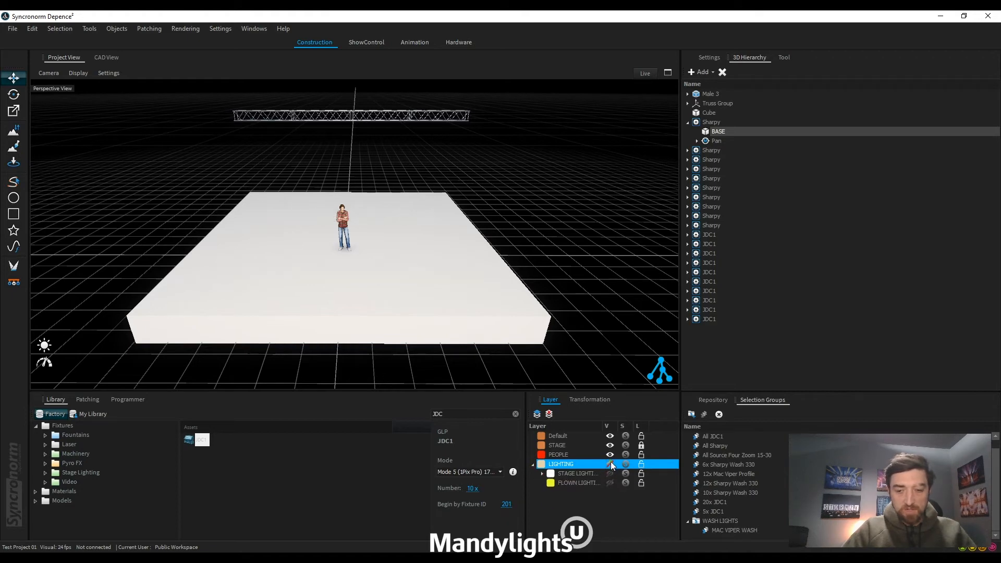
left_click(611, 464)
left_click(543, 474)
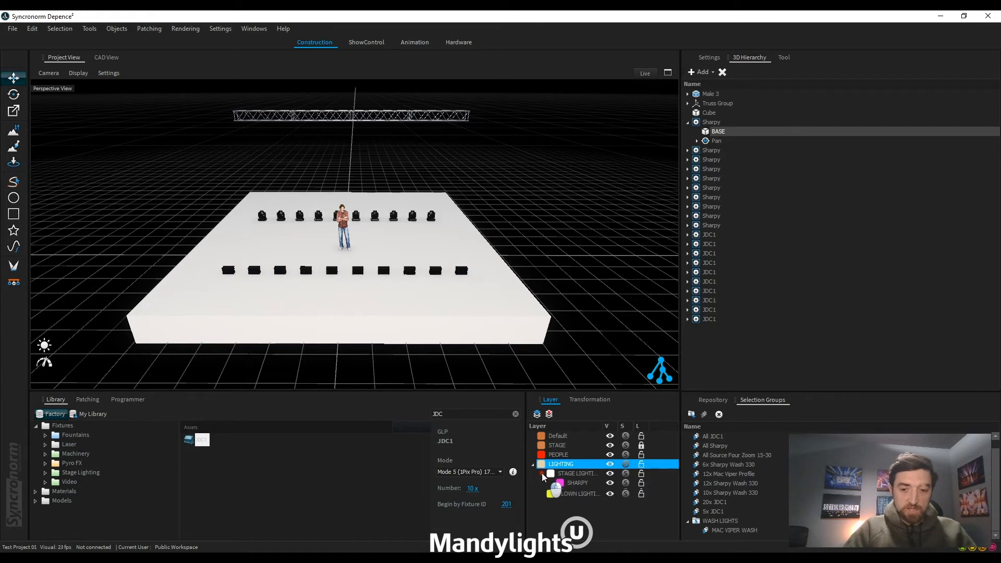
left_click(611, 465)
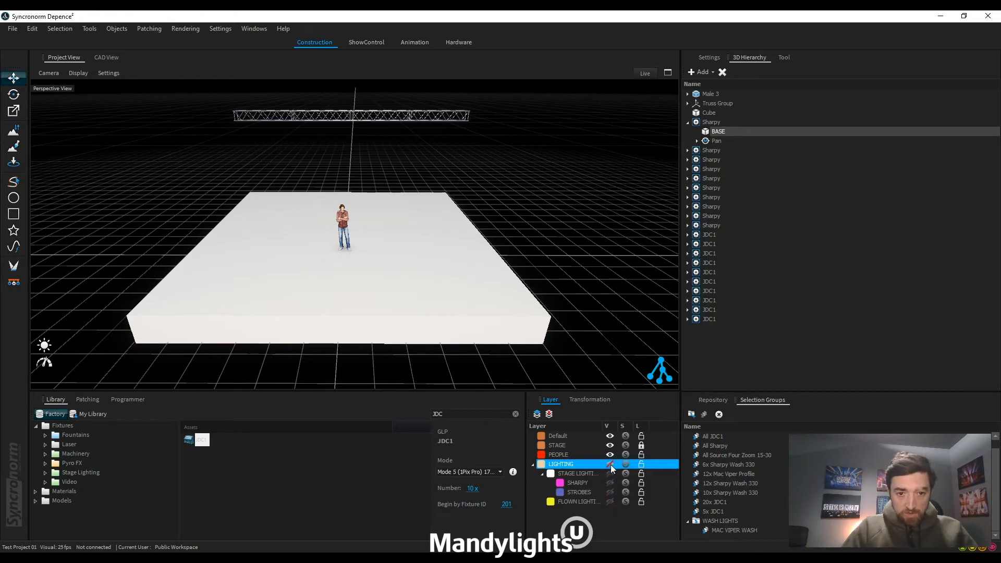
left_click(611, 464)
Step: Solo the LIGHTING layer group and select both rows of Sharpy and JDC1 fixtures
left_click(626, 464)
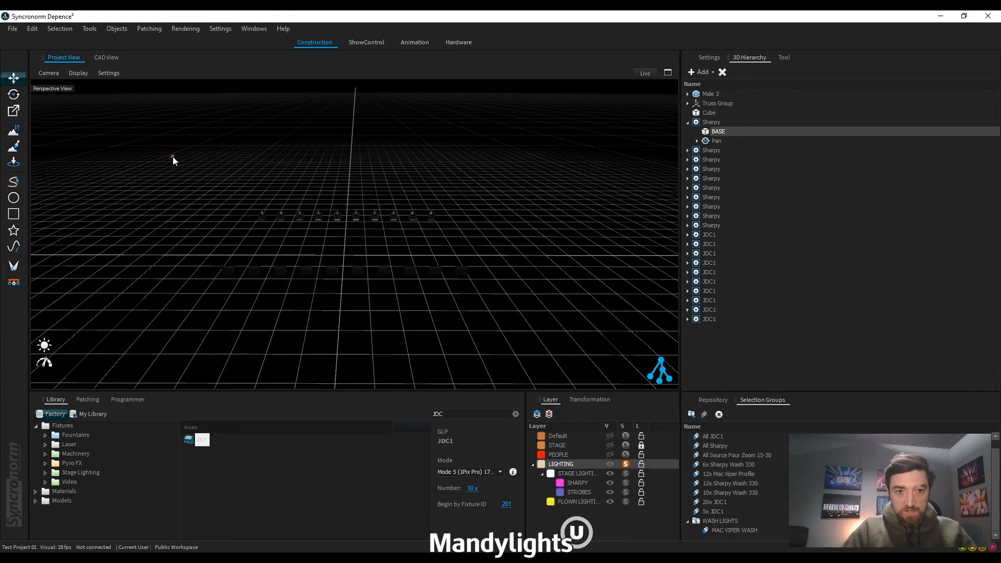
left_click_drag(174, 156, 553, 324)
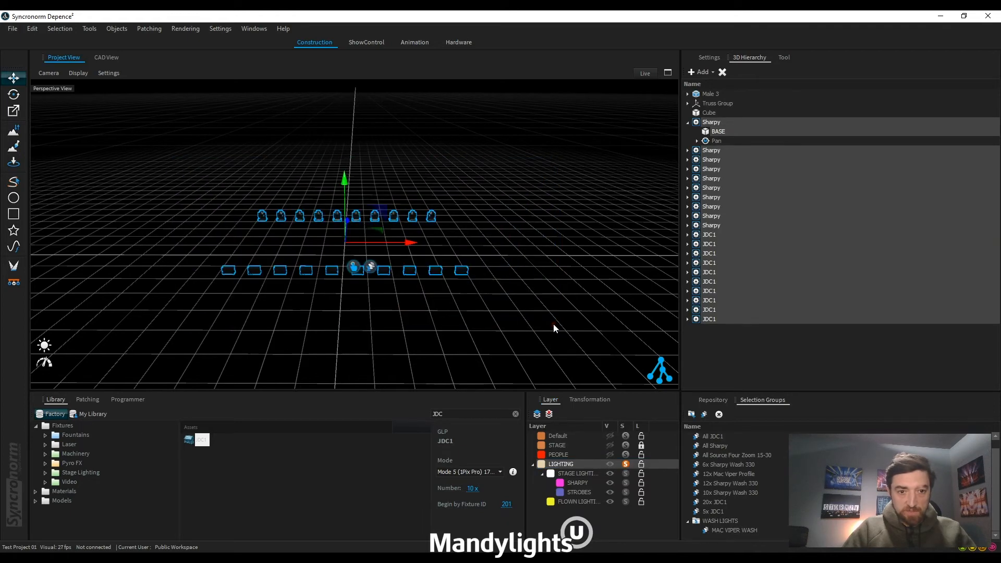
Step: Lock the LIGHTING layer group, turn off its solo and clear the fixture selection
left_click(642, 464)
left_click(626, 463)
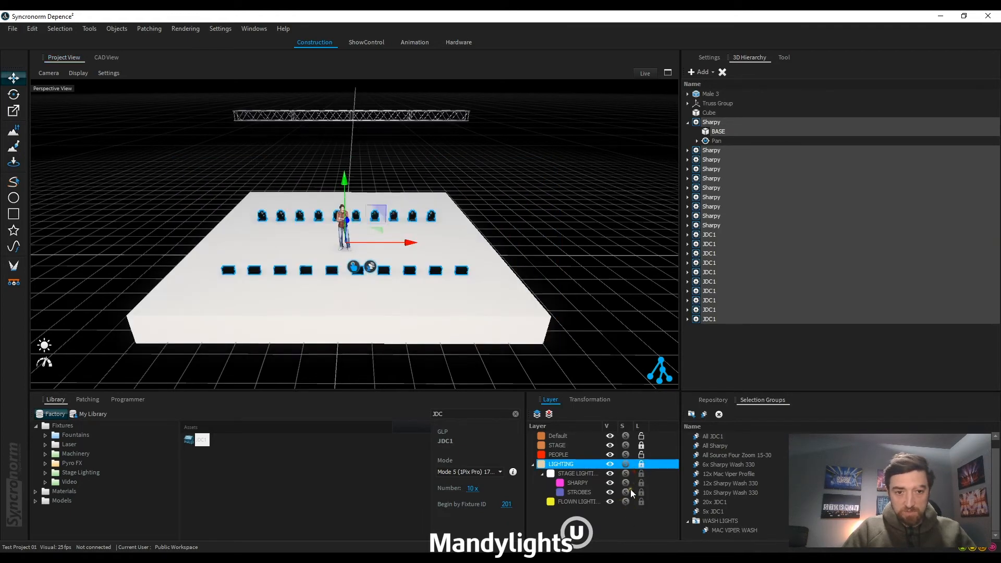
left_click(614, 331)
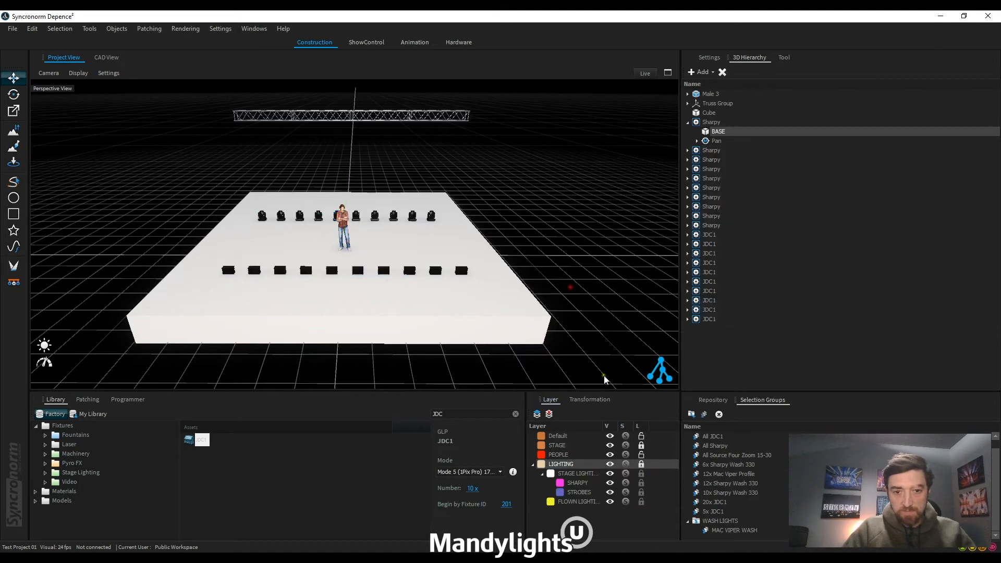
Step: Box-select across the stage to test the locked fixtures, clear the selection and unlock the LIGHTING layer group
left_click_drag(179, 174, 500, 331)
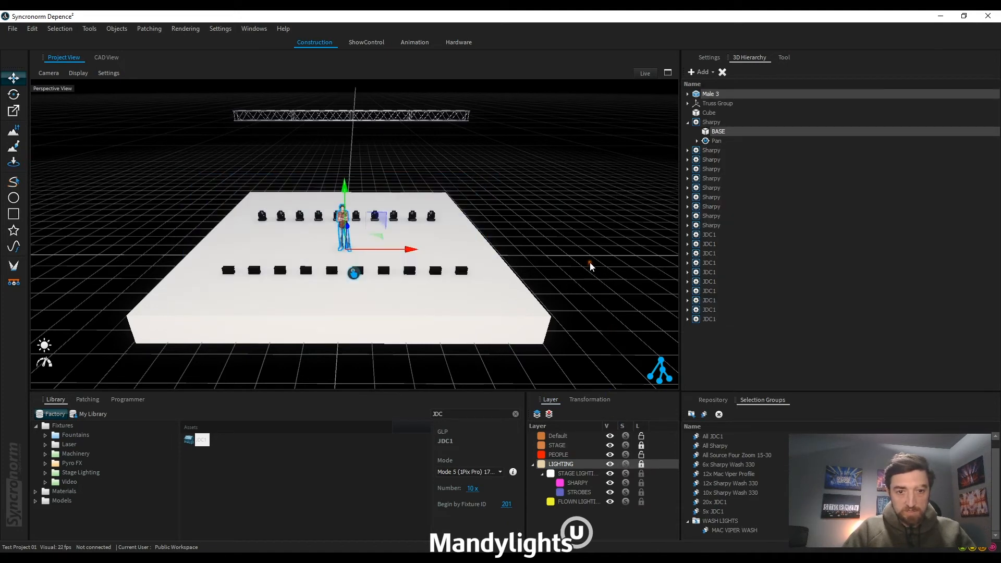
left_click(419, 299)
left_click(641, 464)
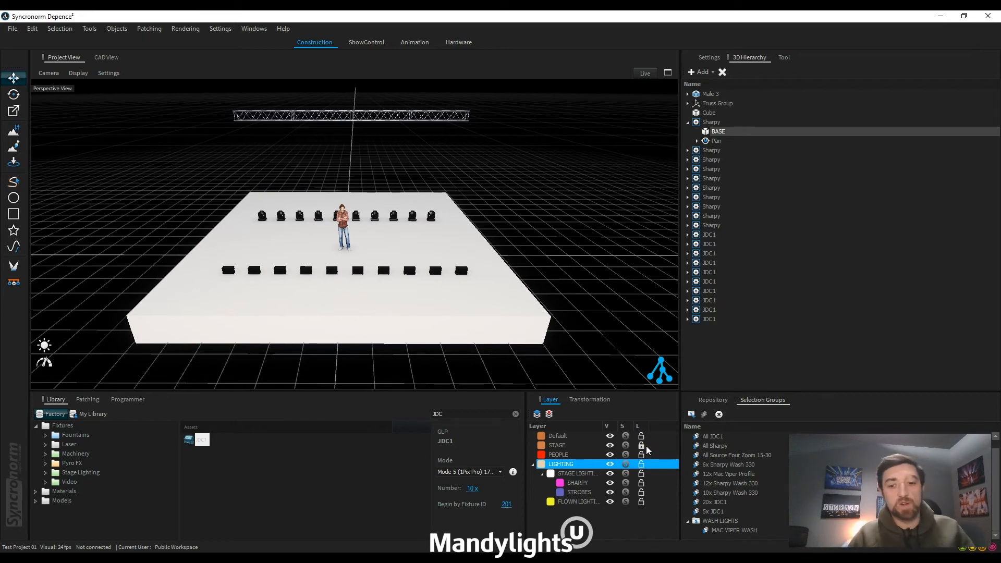
left_click(544, 375)
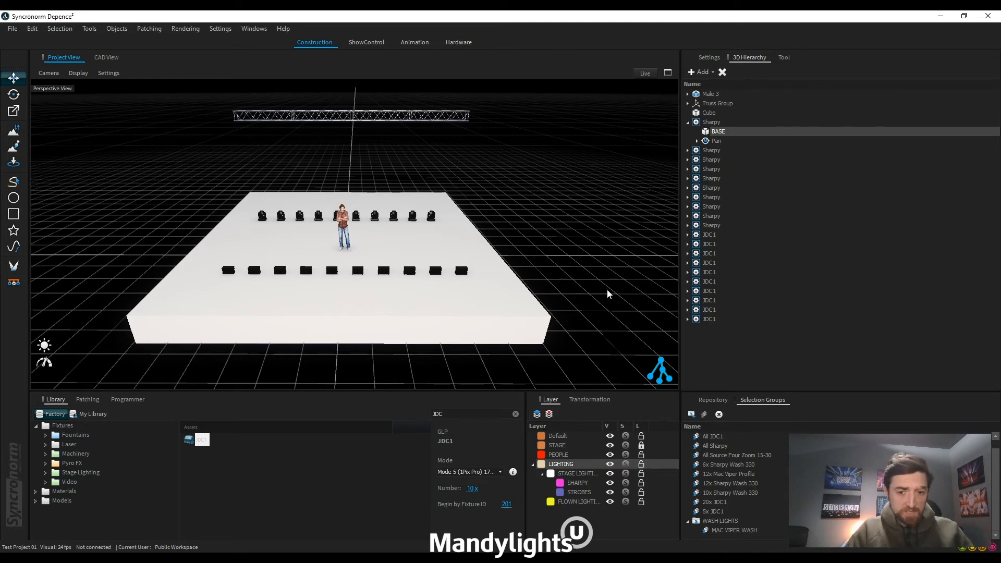
Step: Collapse and expand the LIGHTING layer group, and collapse its STAGE LIGHTING sublayers
left_click(532, 465)
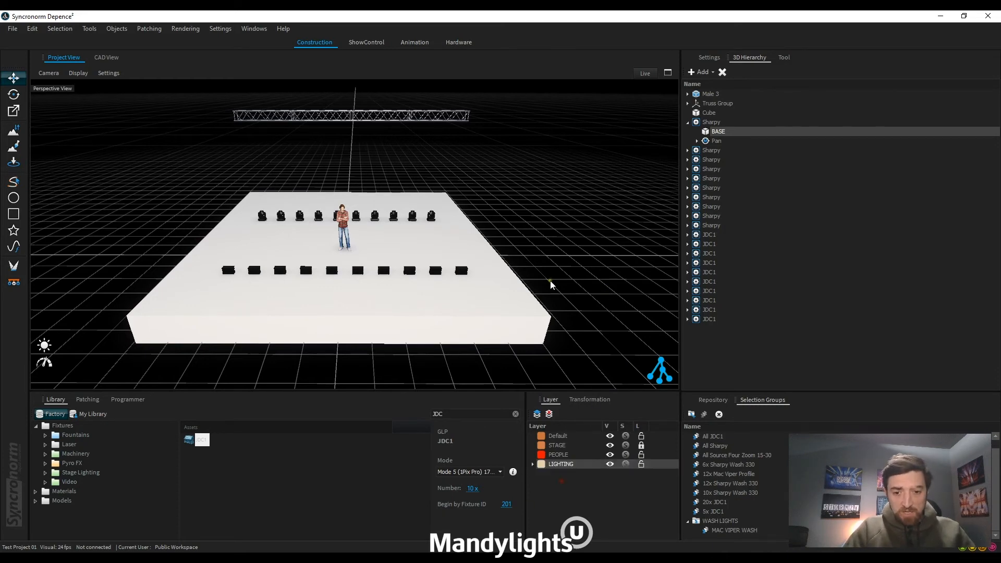
left_click(533, 464)
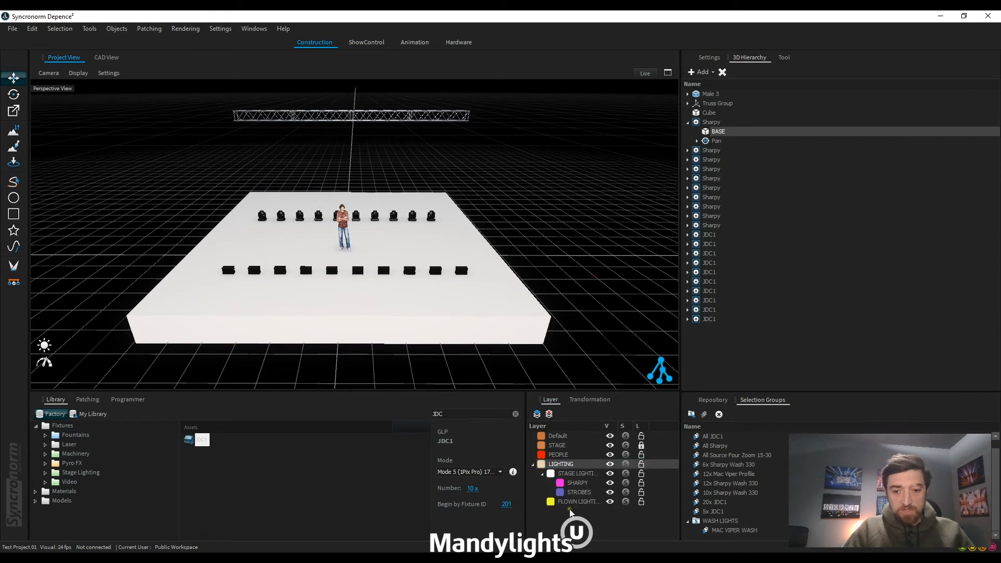
left_click(543, 476)
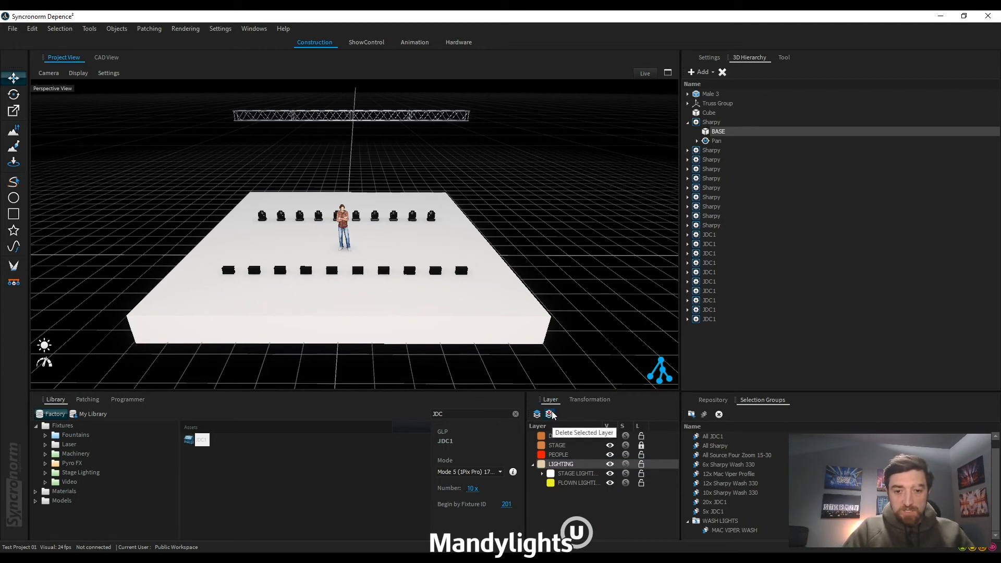
Step: Select all objects belonging to the PEOPLE layer, make LIGHTING the current layer and clear the selection
right_click(557, 455)
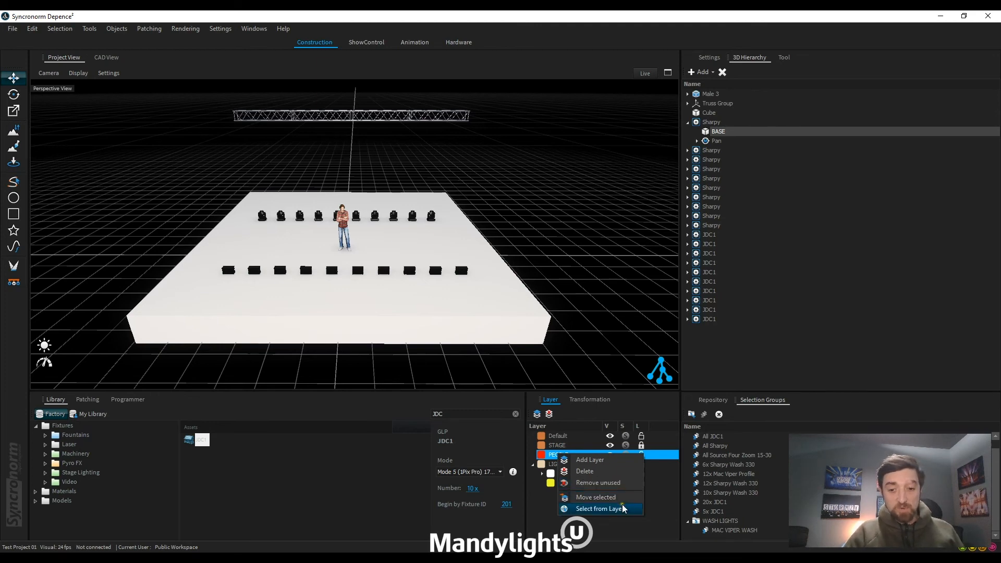
left_click(593, 508)
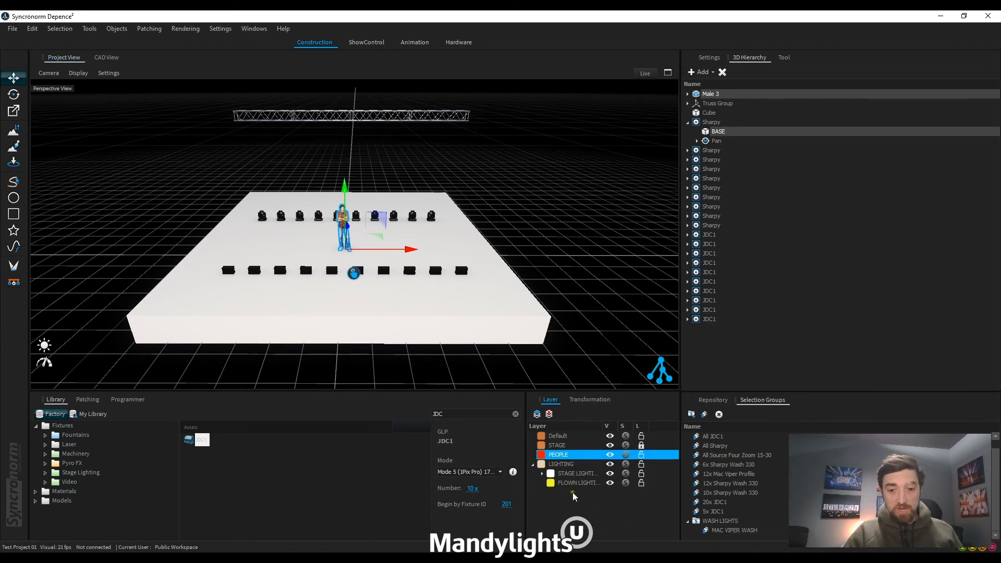
left_click(571, 465)
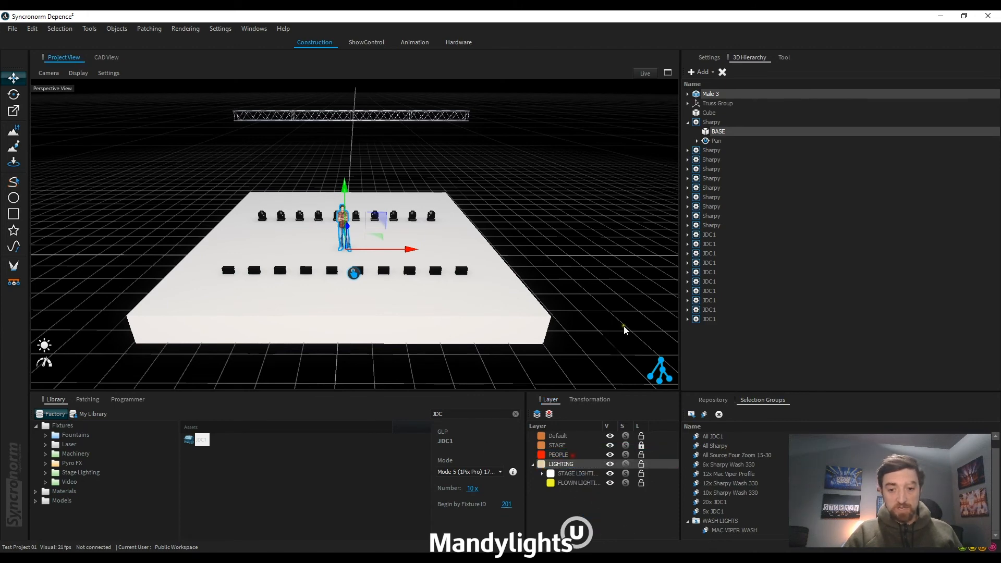
left_click(624, 326)
Step: Make PEOPLE the current layer, select its contents again and inspect them in the scene before deselecting
left_click(560, 455)
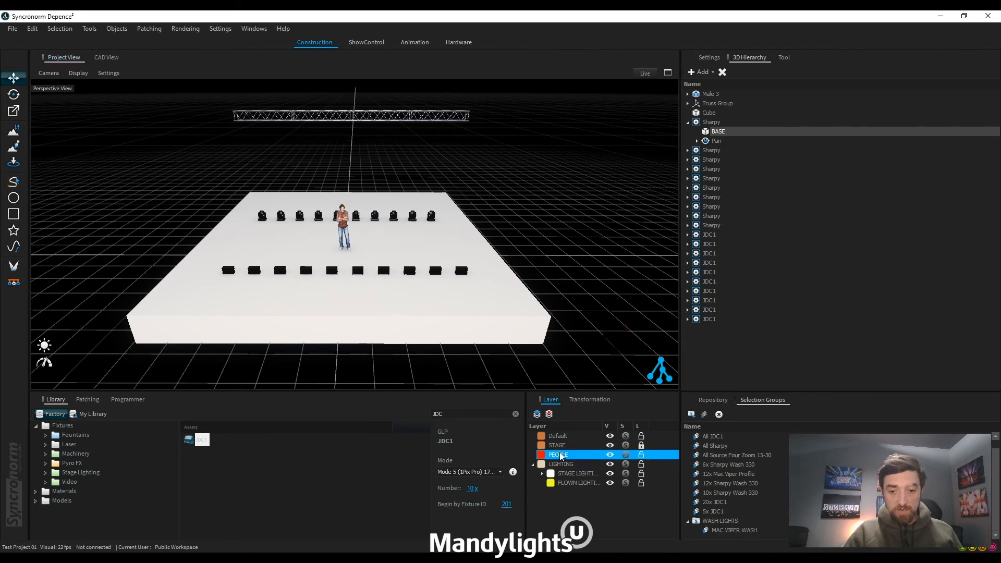
right_click(561, 456)
left_click(610, 508)
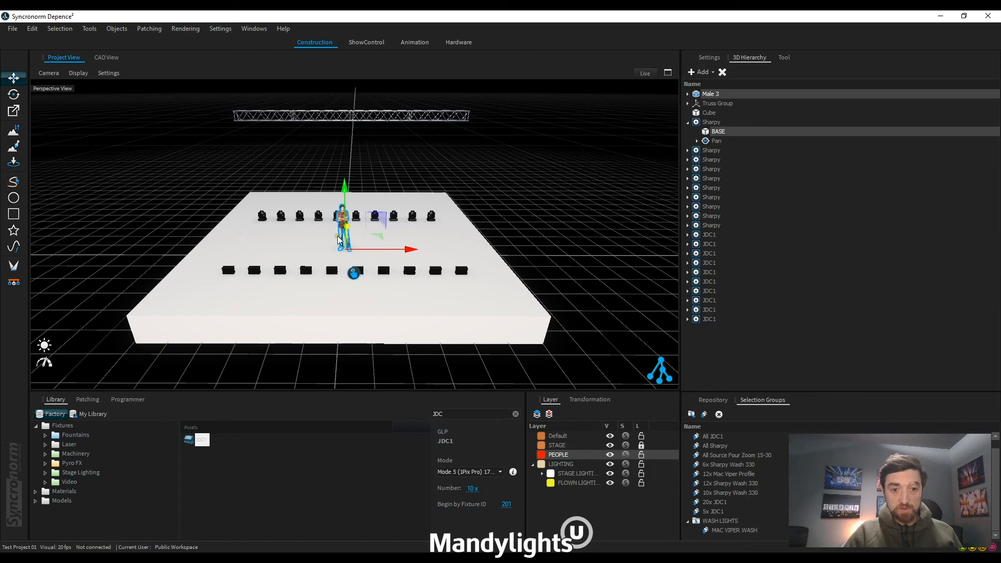
scroll(317, 233, "up", 4)
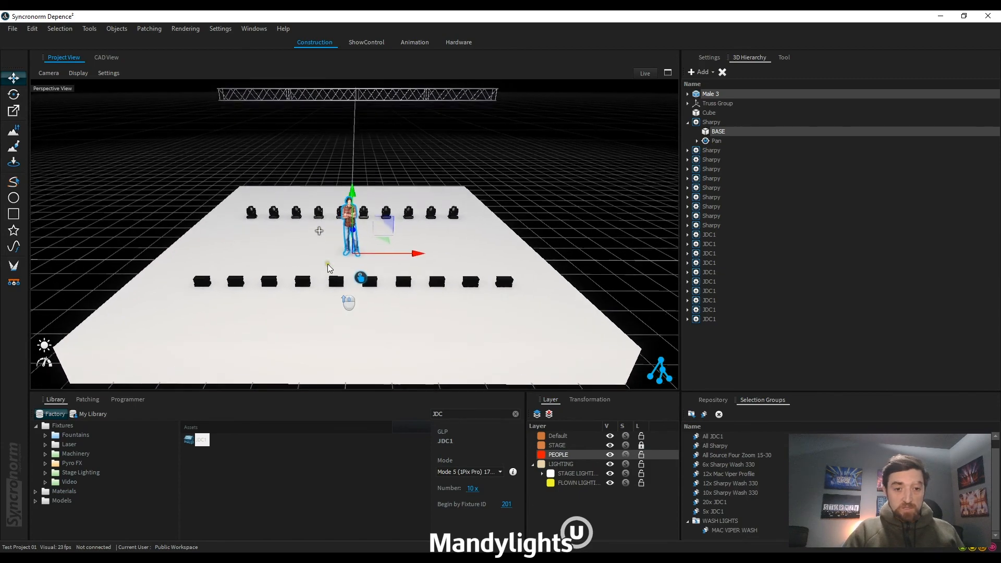
middle_click_drag(319, 233, 632, 376)
left_click(632, 379)
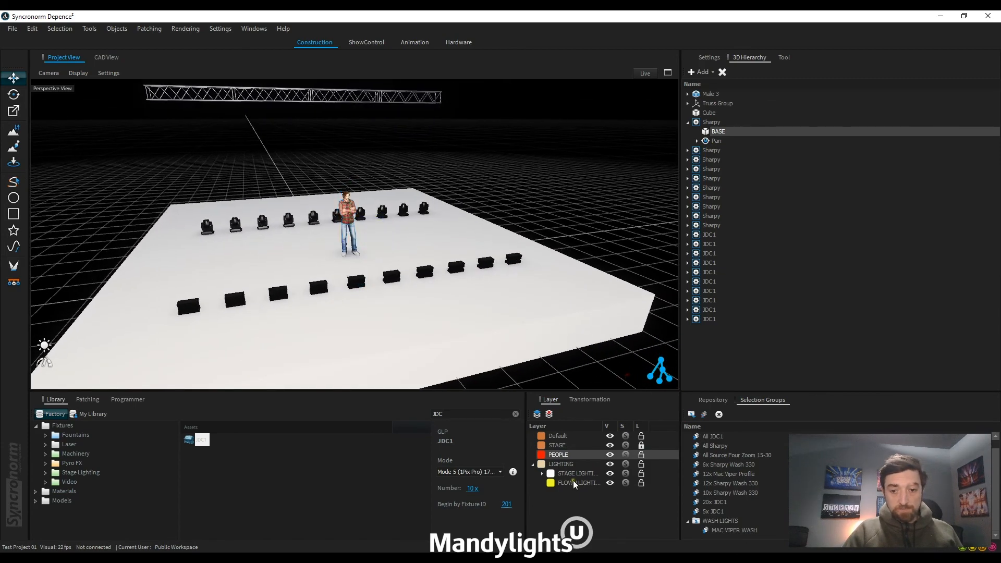
Step: Select every fixture contained in the LIGHTING layer group, including its nested layers, and clear the selection
left_click(561, 463)
right_click(561, 464)
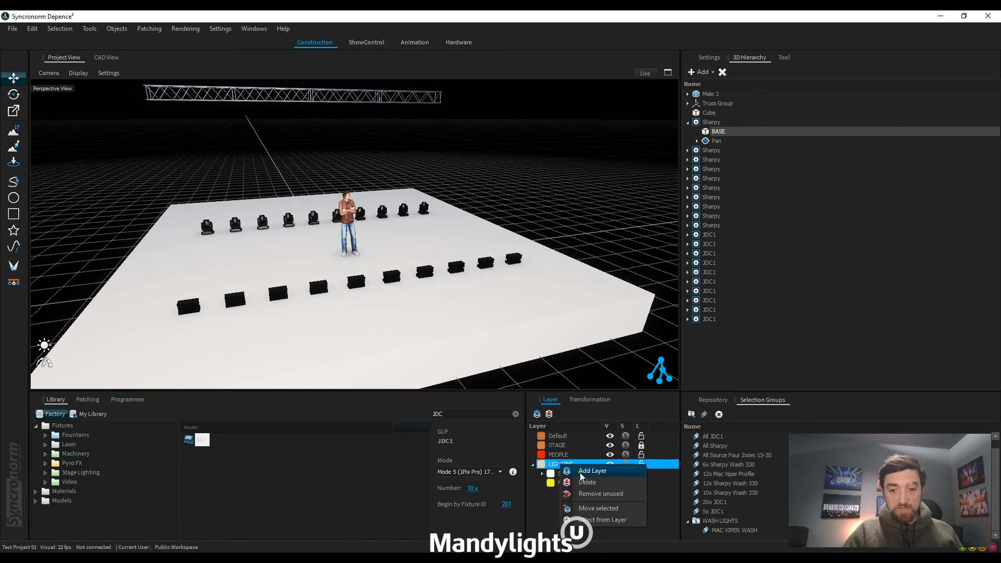
left_click(605, 520)
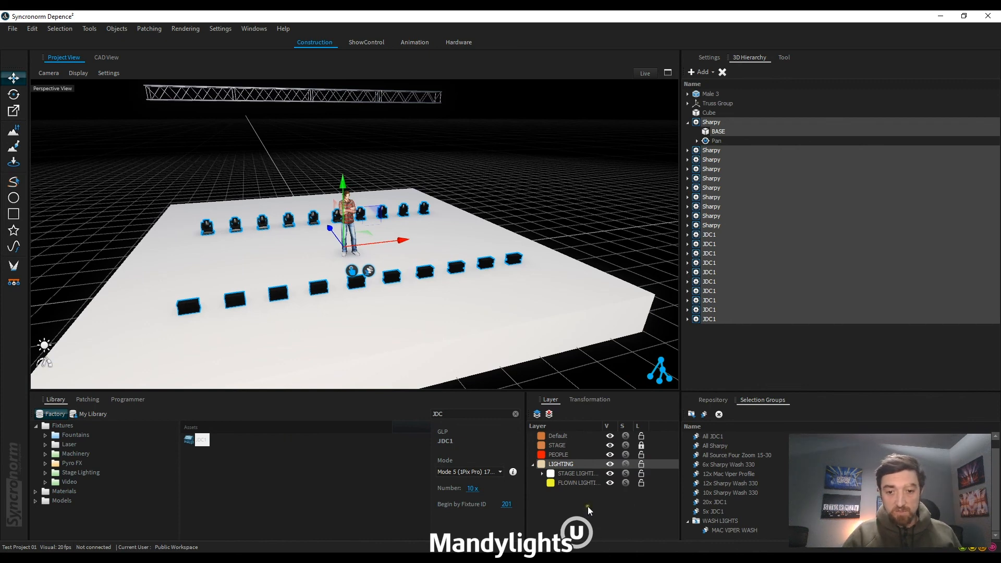
left_click(642, 362)
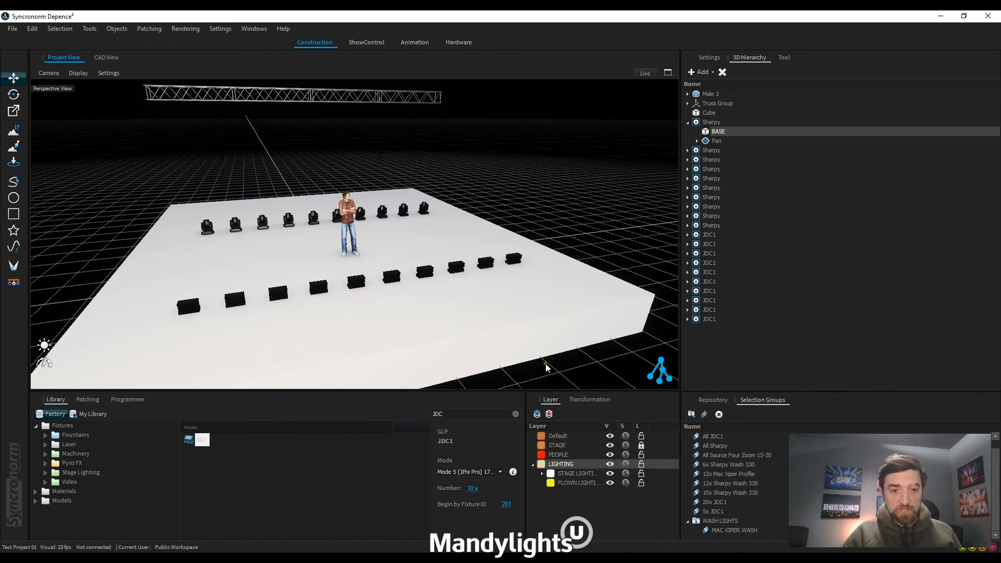
scroll(467, 175, "down", 4)
middle_click_drag(493, 198, 478, 210)
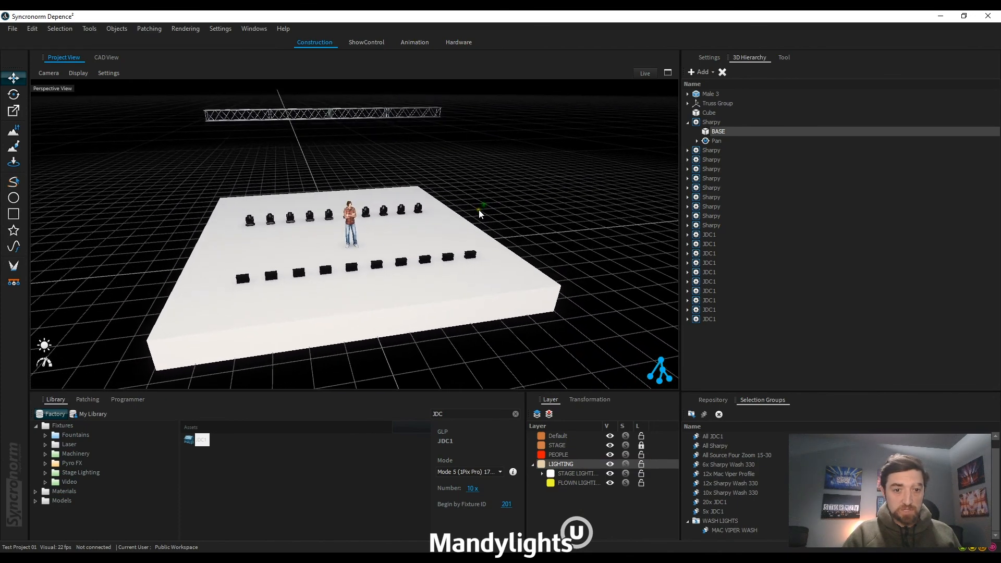